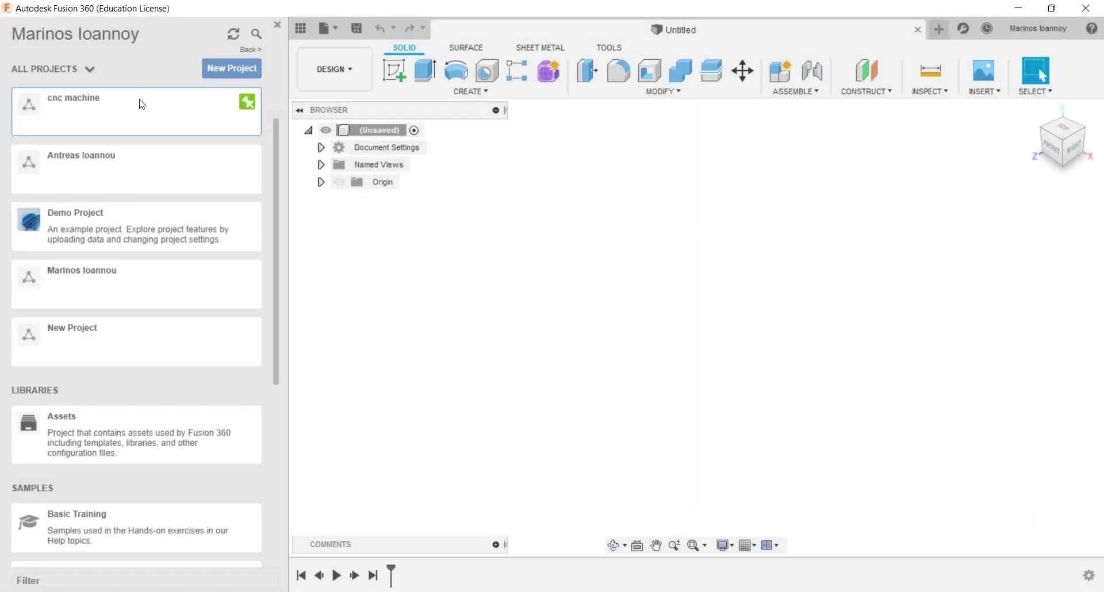
Open the 2020_500 model from the cnc machine project and start a sketch on the extrusion's top end face
{"action": "left_click", "coordinate": [150, 131]}
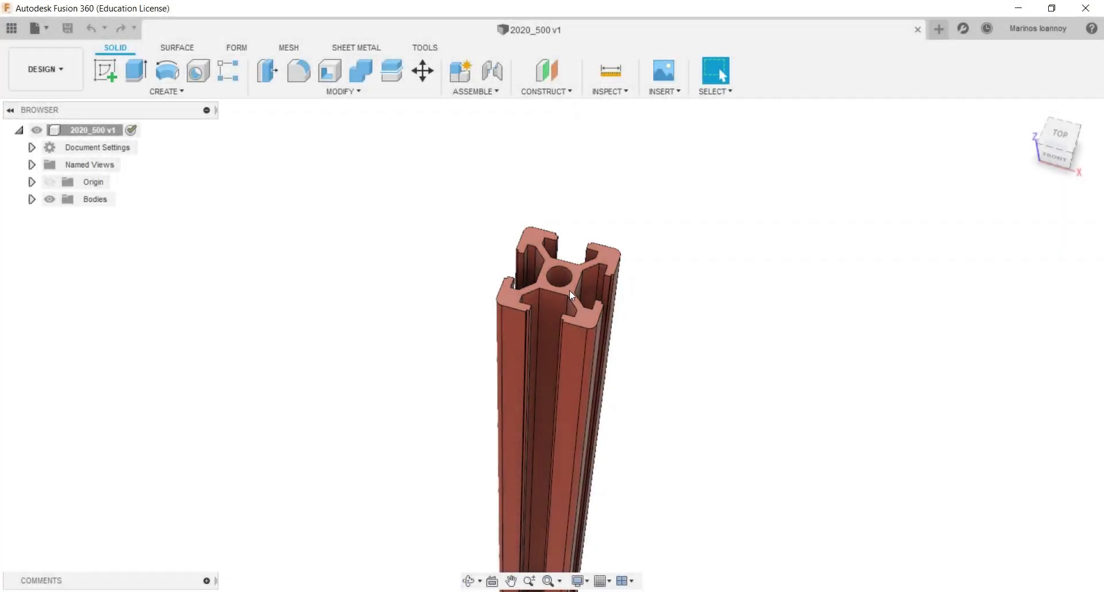
{"action": "scroll", "coordinate": [570, 291], "scroll_direction": "up", "scroll_amount": 2}
{"action": "left_click", "coordinate": [570, 291]}
{"action": "right_click", "coordinate": [569, 291]}
{"action": "left_click", "coordinate": [558, 367]}
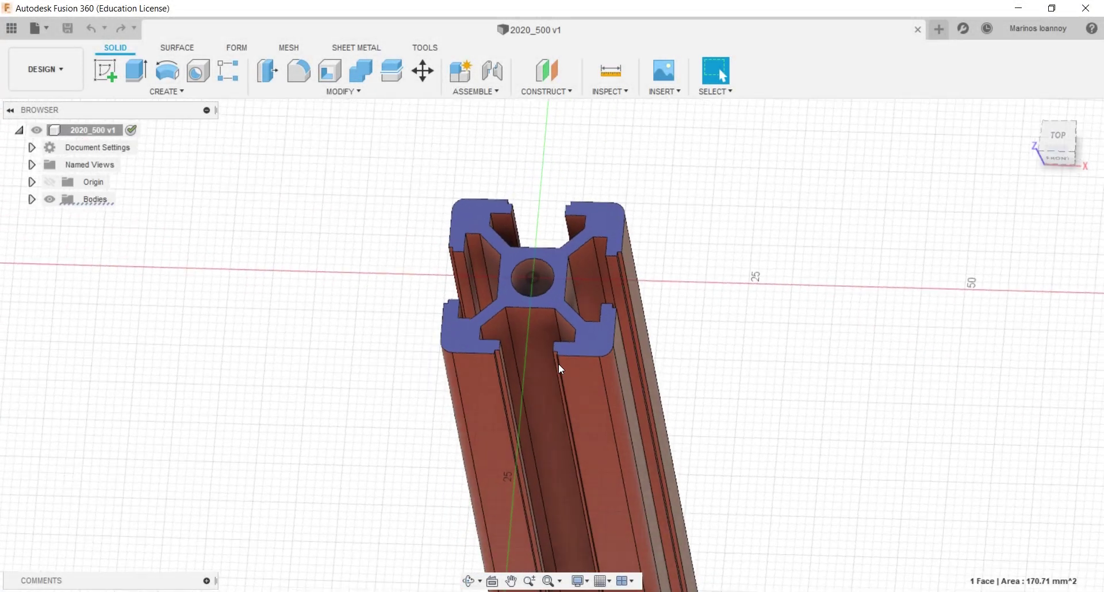
{"action": "left_click", "coordinate": [493, 396]}
{"action": "scroll", "coordinate": [493, 396], "scroll_direction": "up", "scroll_amount": 4}
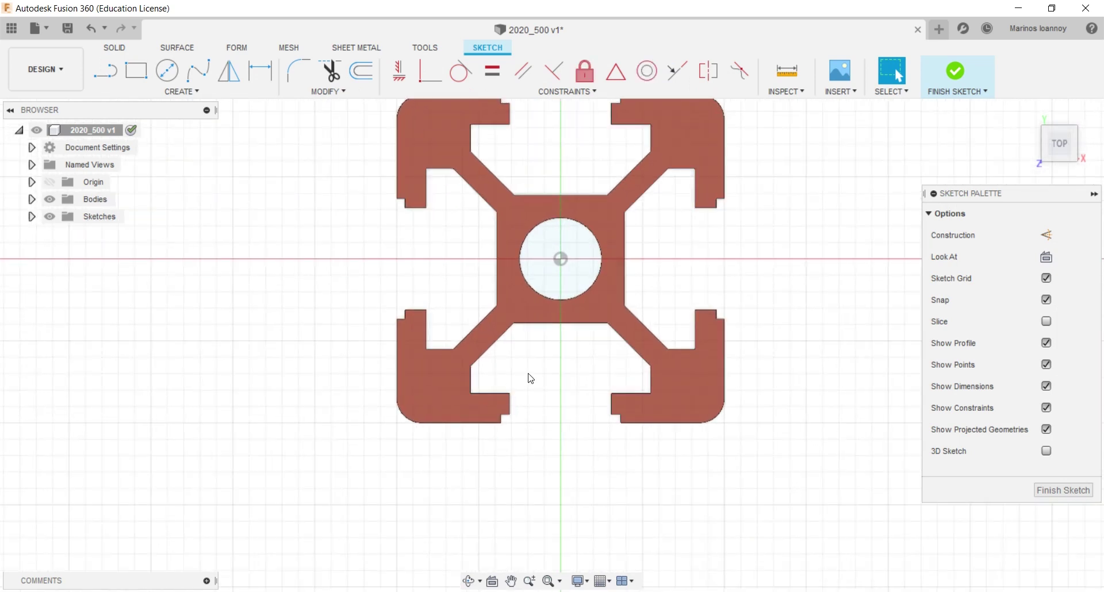
Project the edges of the front T-slot from the end face into the sketch
{"action": "key", "text": "p"}
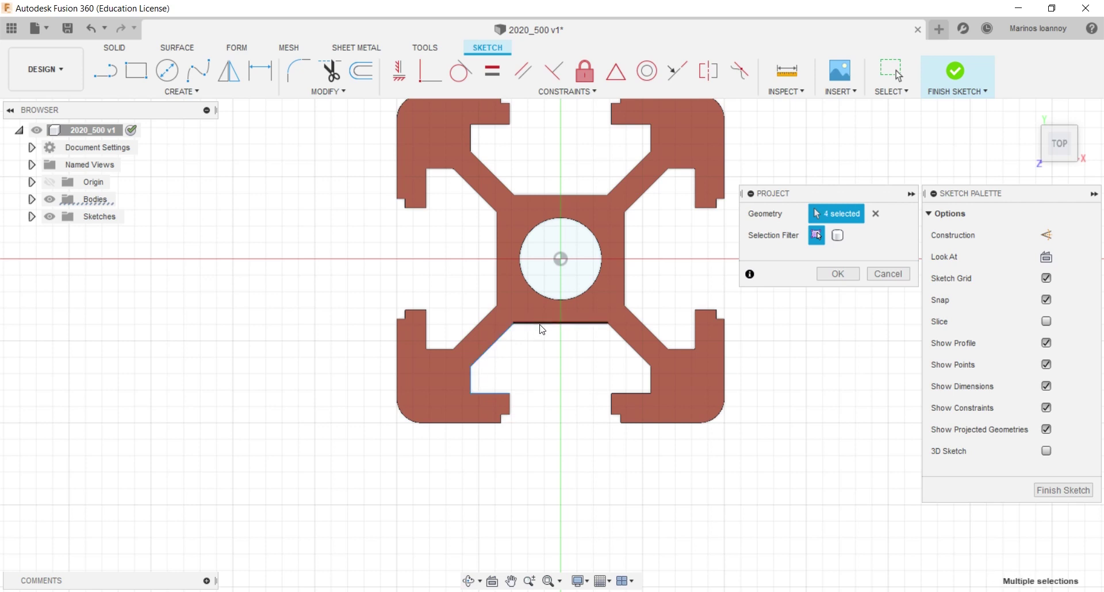
{"action": "left_click", "coordinate": [876, 213]}
{"action": "left_click", "coordinate": [611, 403]}
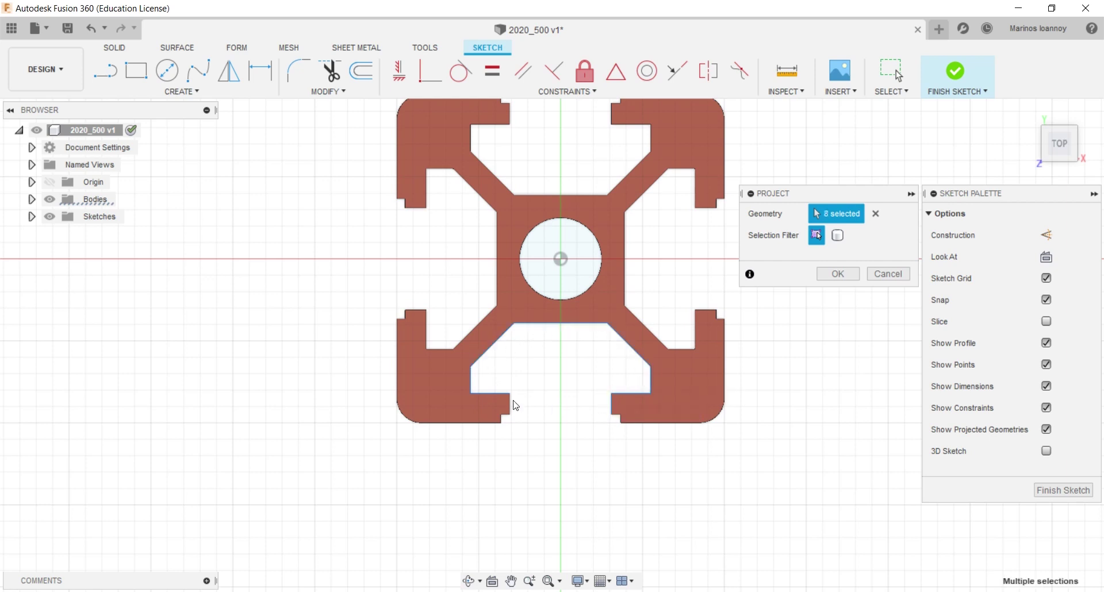
{"action": "left_click", "coordinate": [828, 278]}
Close the projected T-slot outline with a straight line across its opening and finish the sketch
{"action": "scroll", "coordinate": [575, 389], "scroll_direction": "up", "scroll_amount": 3}
{"action": "key", "text": "l"}
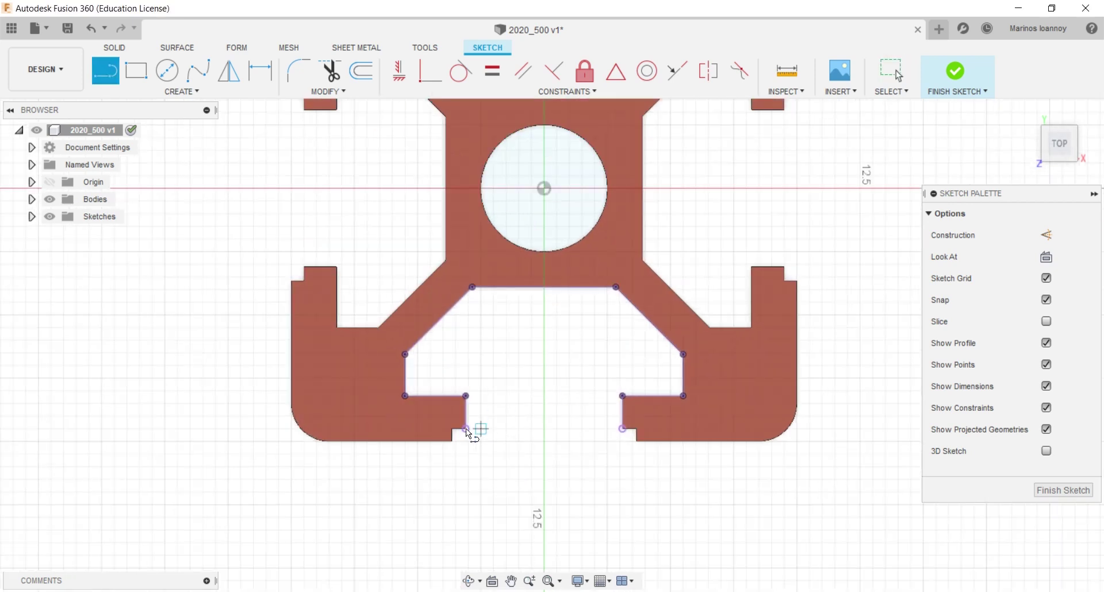
{"action": "left_click", "coordinate": [623, 429]}
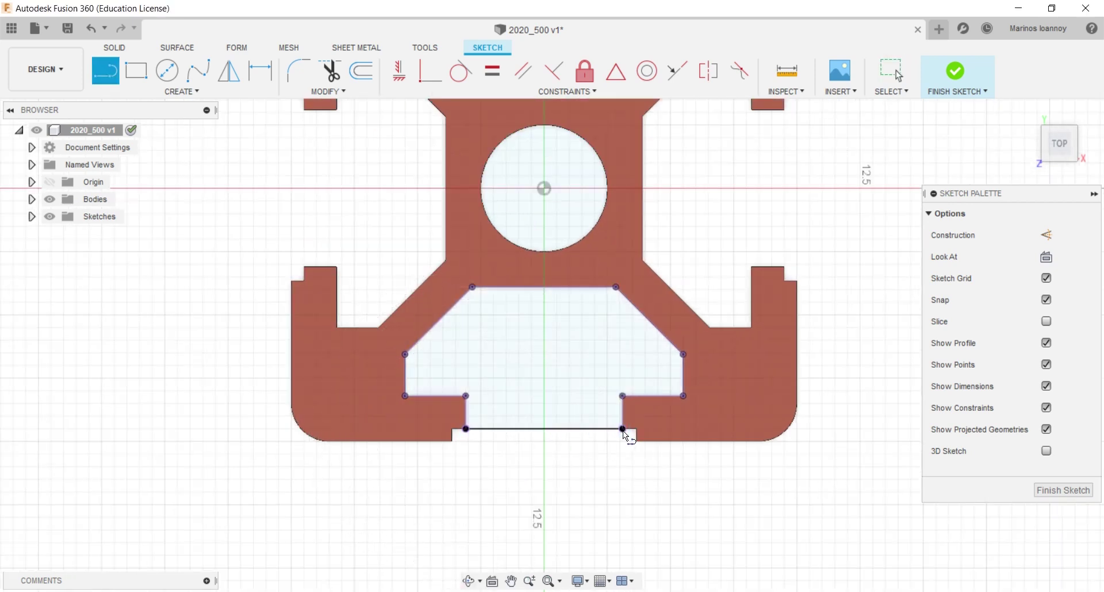
{"action": "key", "text": "Escape"}
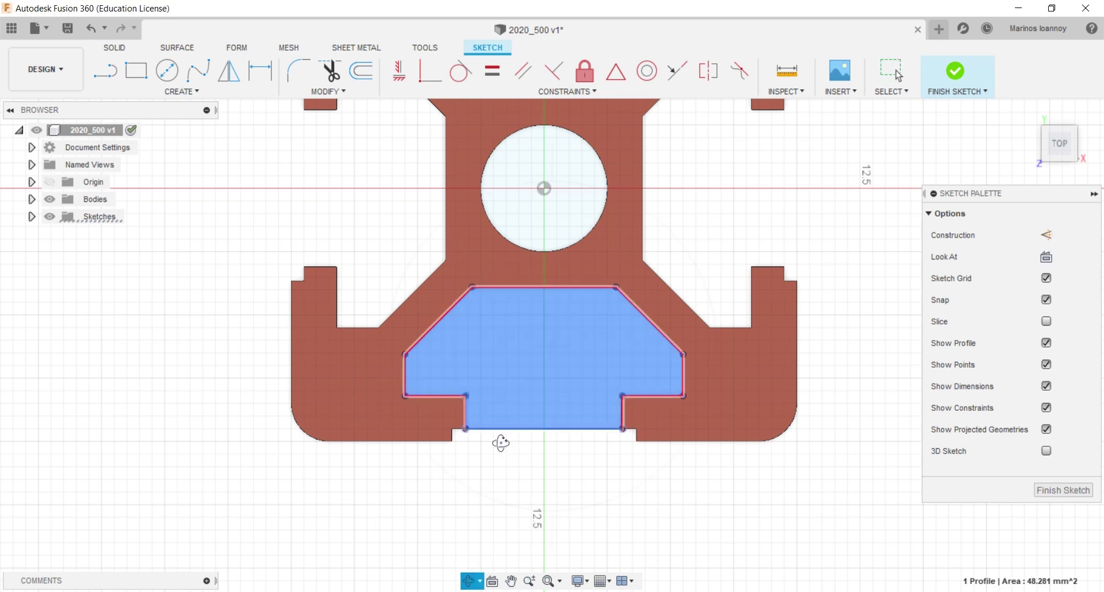
{"action": "middle_click_drag", "start_coordinate": [501, 443], "coordinate": [546, 295], "text": "shift"}
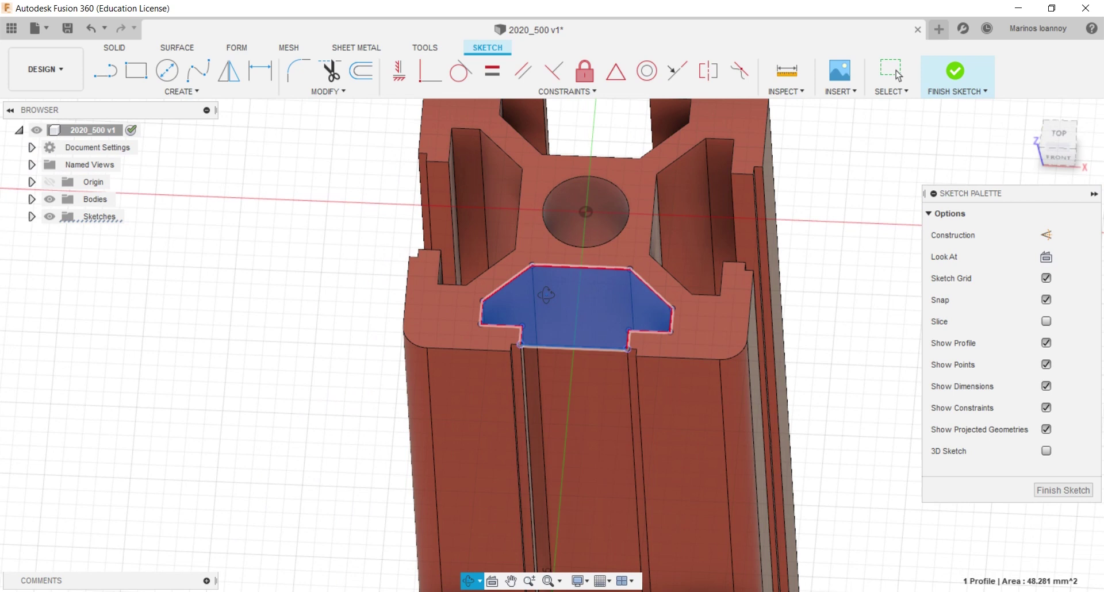
{"action": "key", "text": "Escape"}
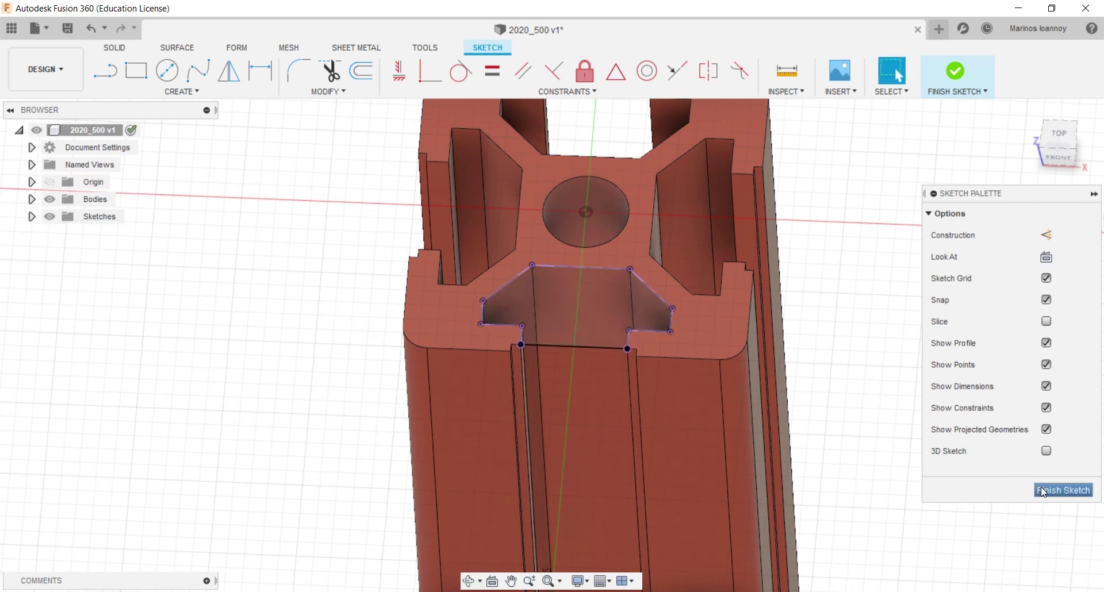
{"action": "left_click", "coordinate": [1042, 489]}
Sketch a vertical line on the front face beside the slot, running up from the extrusion's top edge
{"action": "left_click", "coordinate": [502, 408]}
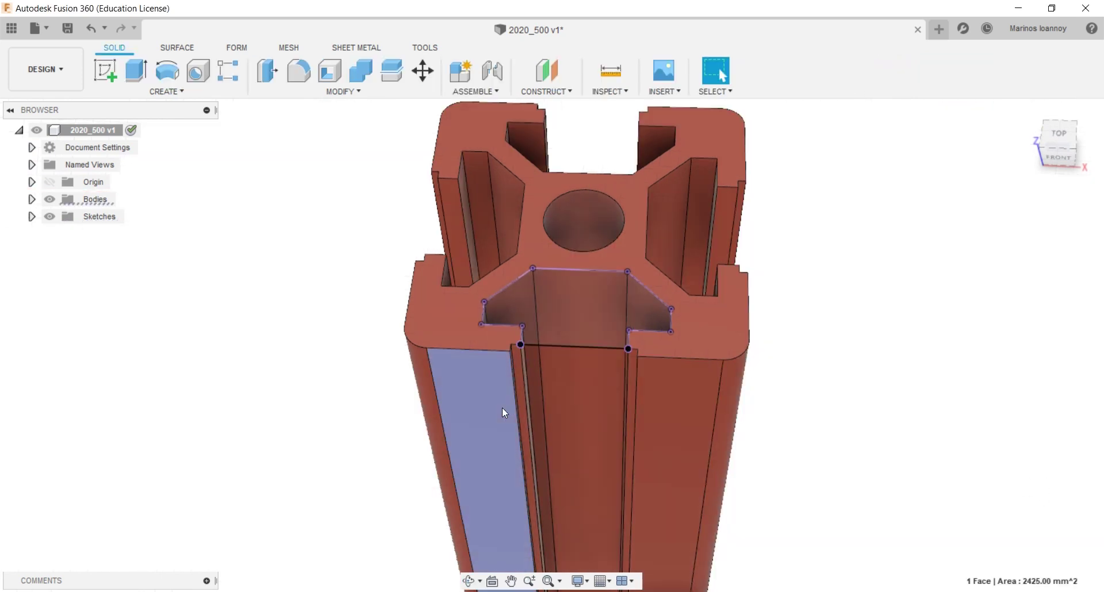
{"action": "right_click", "coordinate": [503, 409]}
{"action": "left_click", "coordinate": [494, 197]}
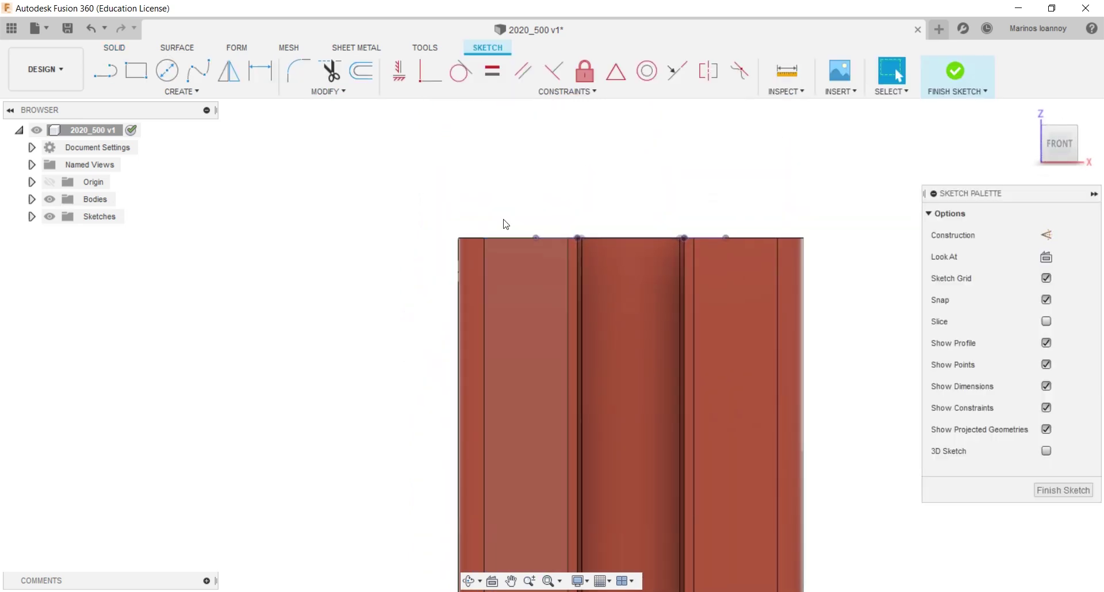
{"action": "key", "text": "l"}
{"action": "left_click", "coordinate": [568, 237]}
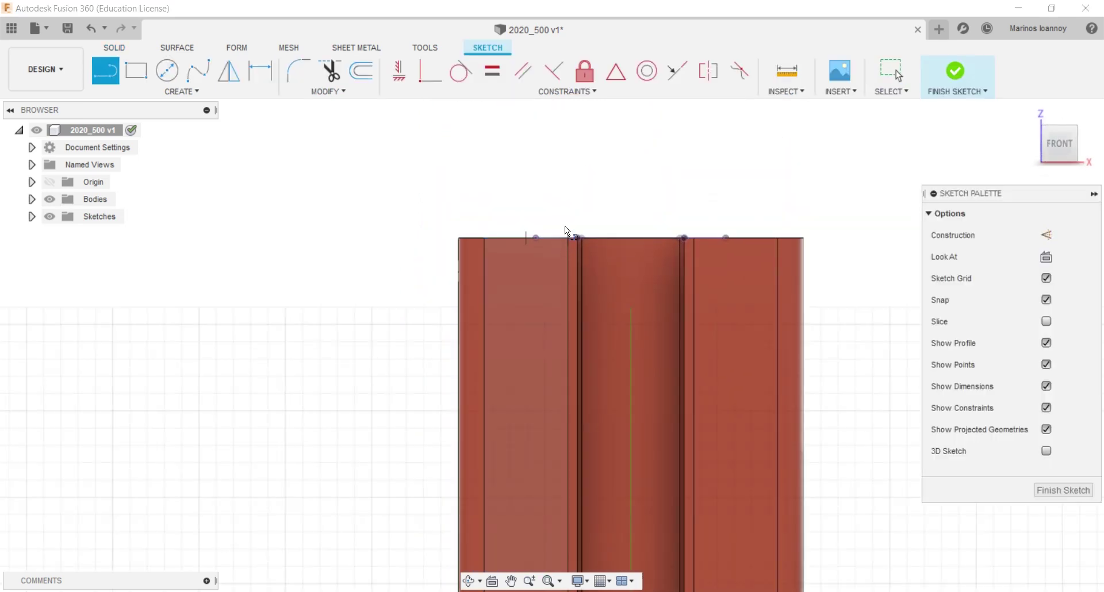
{"action": "left_click", "coordinate": [567, 169]}
{"action": "left_click", "coordinate": [604, 169]}
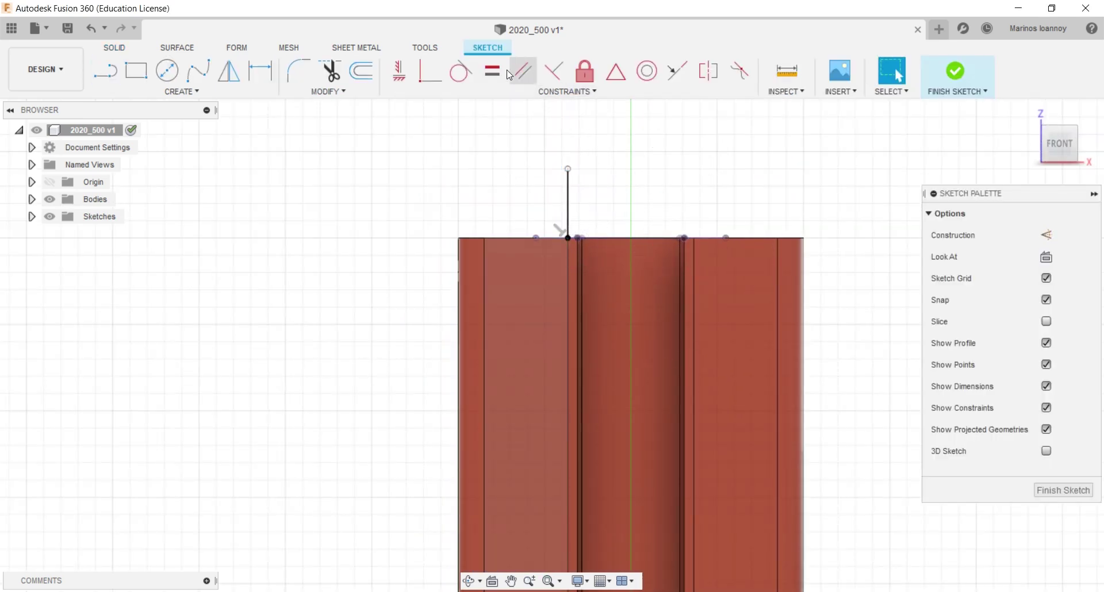
Create a construction plane along the vertical line's path, placed at the line's upper end above the extrusion
{"action": "left_click", "coordinate": [121, 48]}
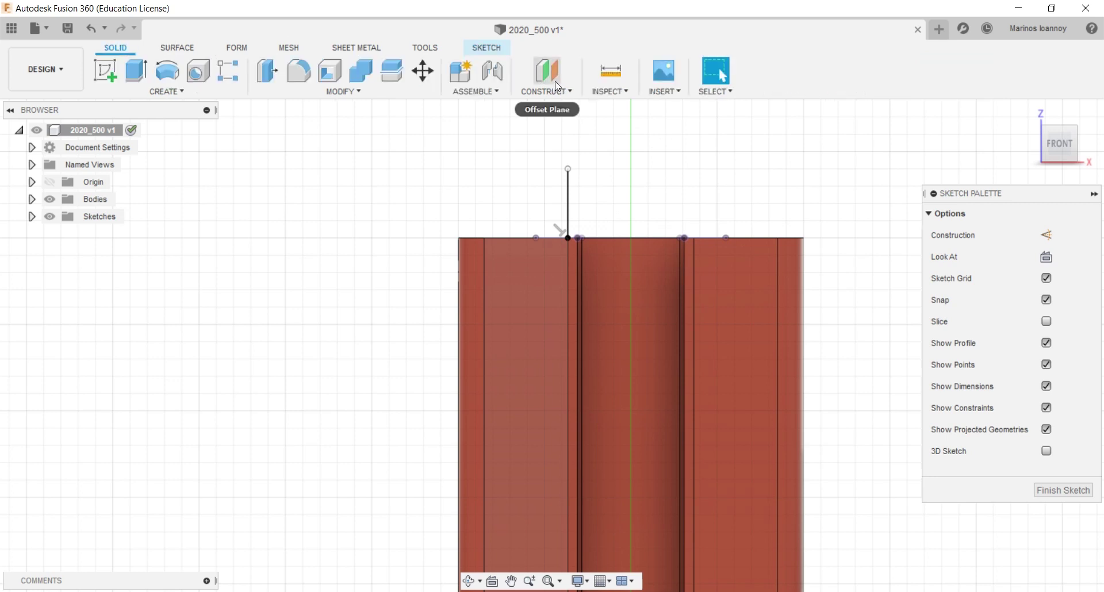
{"action": "left_click", "coordinate": [545, 90]}
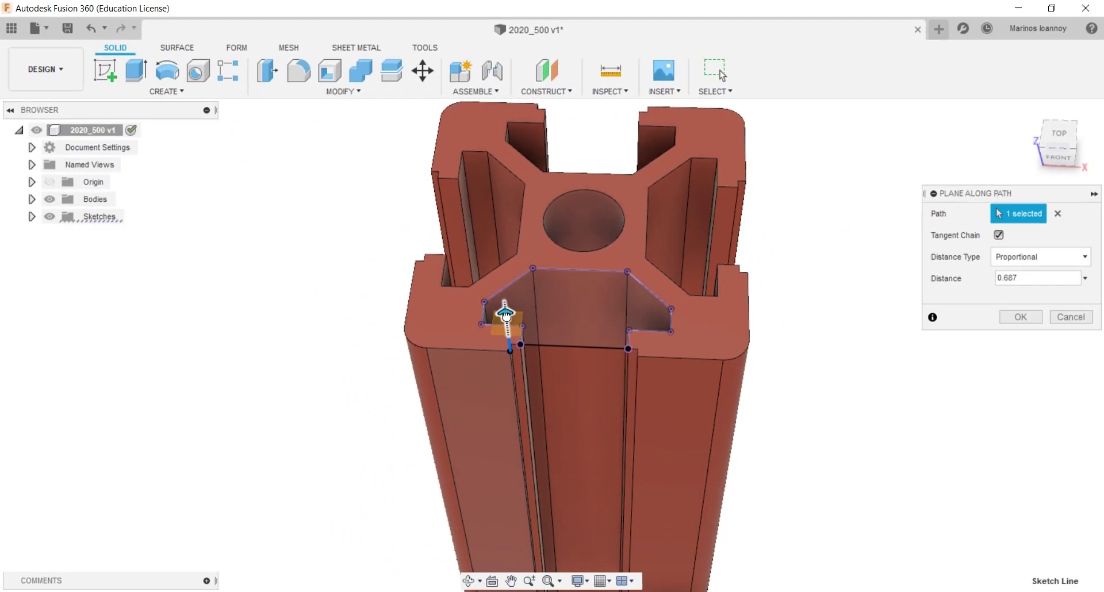
{"action": "left_click", "coordinate": [1020, 318]}
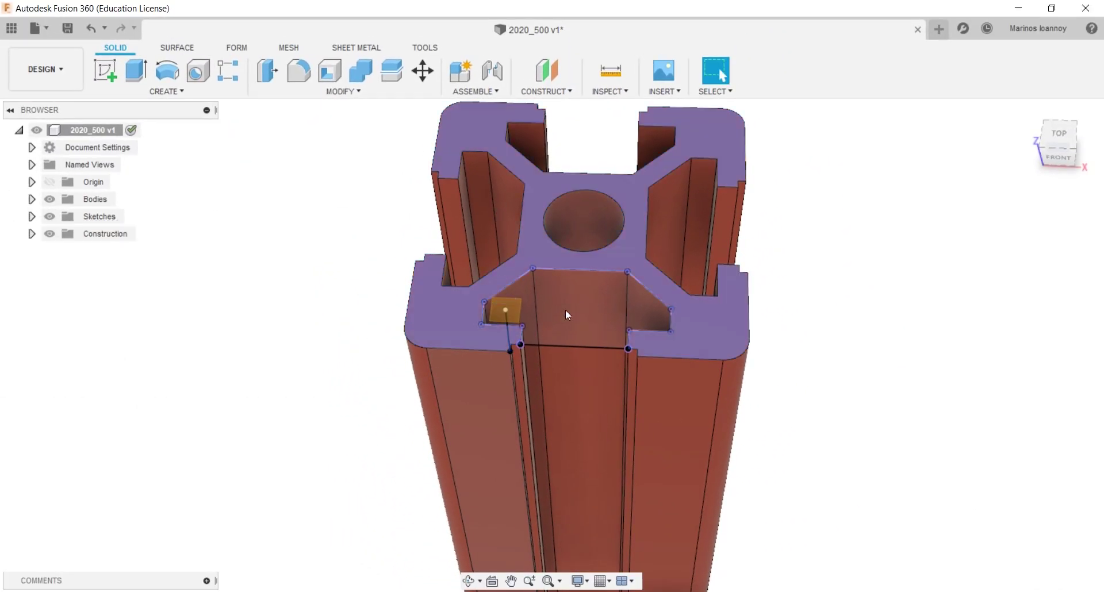
Start a sketch on the new construction plane above the extrusion
{"action": "right_click", "coordinate": [499, 309]}
{"action": "left_click", "coordinate": [472, 379]}
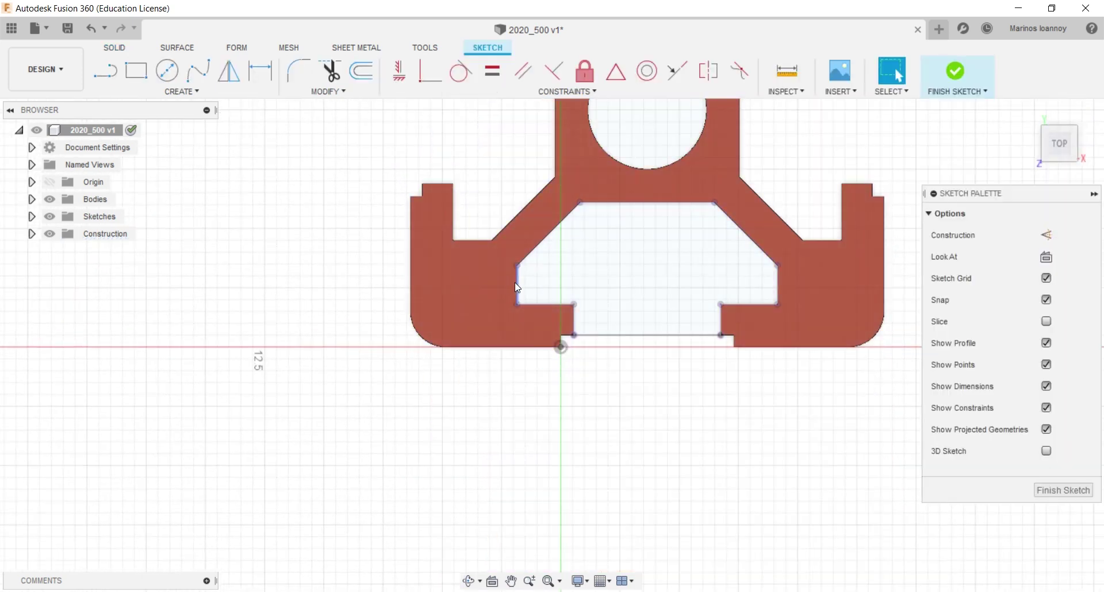
{"action": "left_click", "coordinate": [515, 282]}
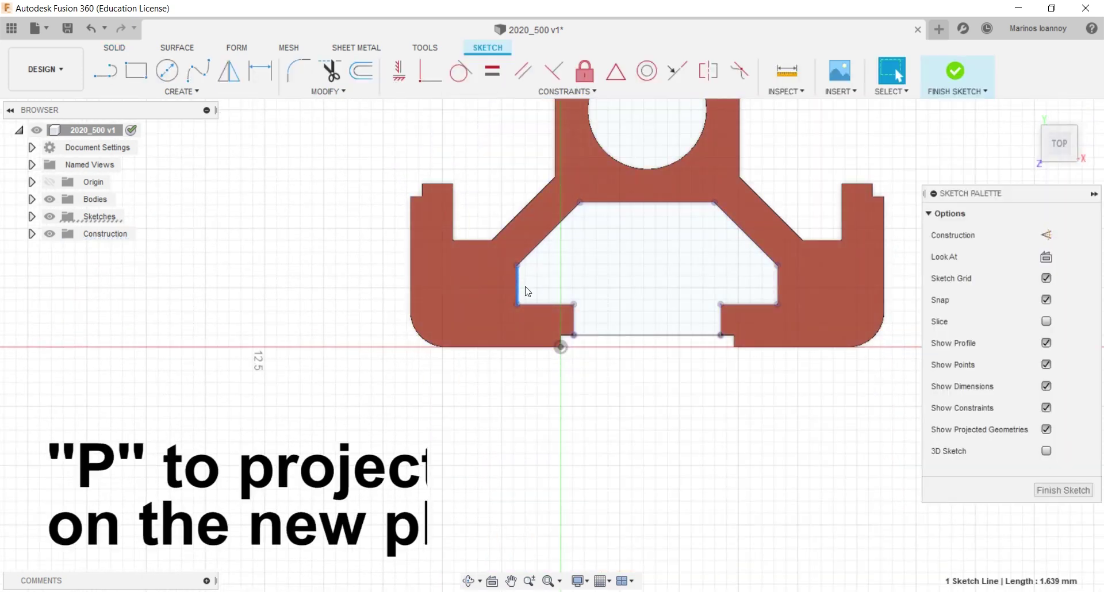
{"action": "left_click", "coordinate": [603, 278]}
Project the complete T-slot outline, including its closing line, onto the new sketch plane
{"action": "key", "text": "p"}
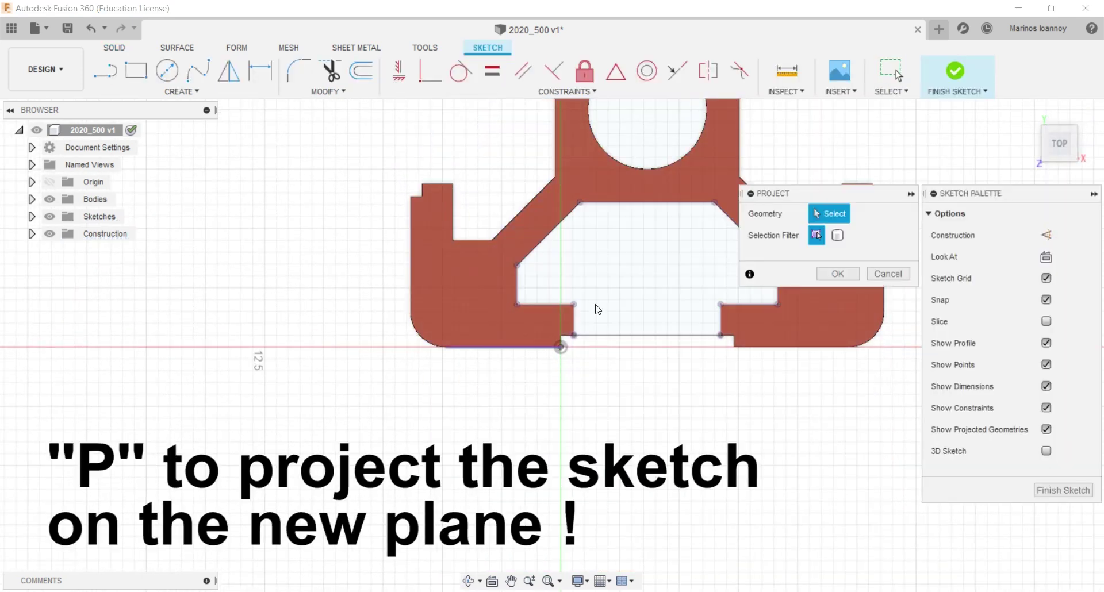
{"action": "left_click", "coordinate": [517, 288]}
{"action": "left_click", "coordinate": [542, 302]}
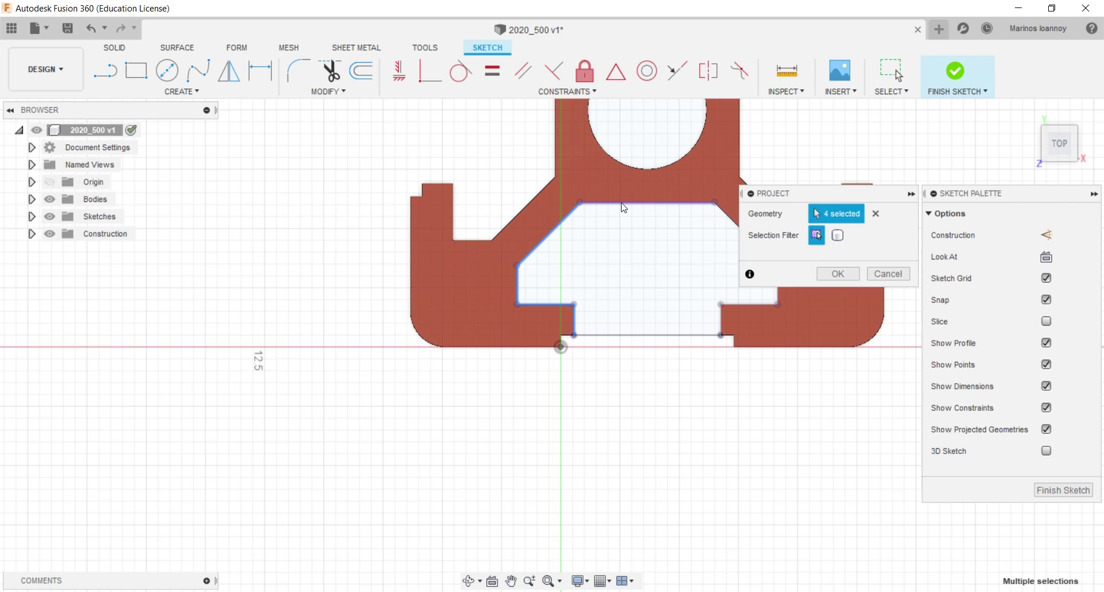
{"action": "scroll", "coordinate": [568, 232], "scroll_direction": "down", "scroll_amount": 2}
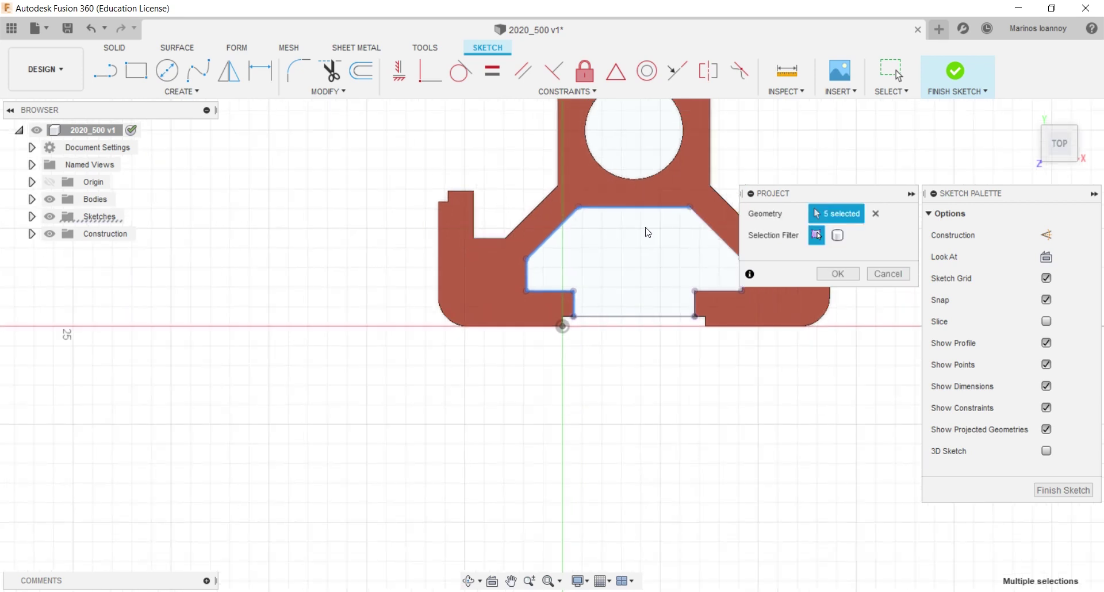
{"action": "left_click", "coordinate": [710, 225]}
{"action": "middle_click_drag", "start_coordinate": [702, 246], "coordinate": [648, 246]}
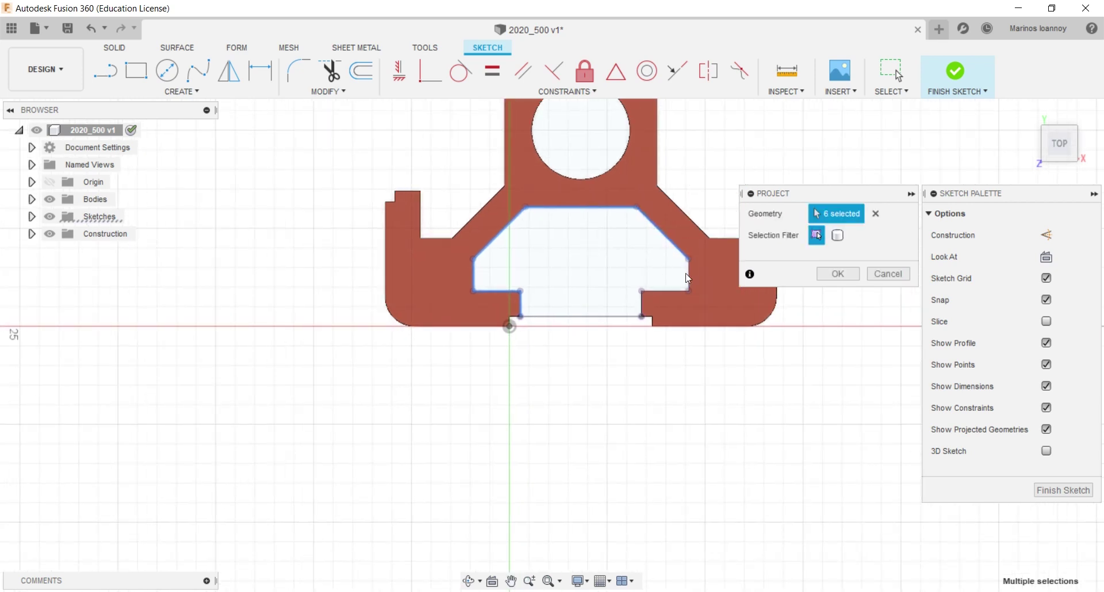
{"action": "left_click", "coordinate": [658, 291]}
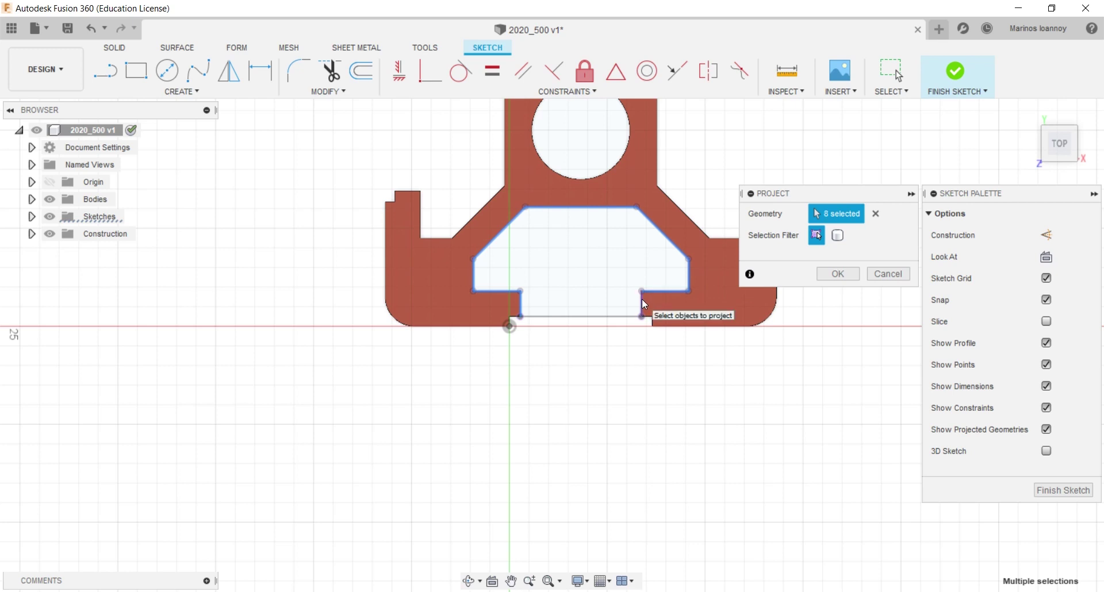
{"action": "left_click", "coordinate": [642, 299]}
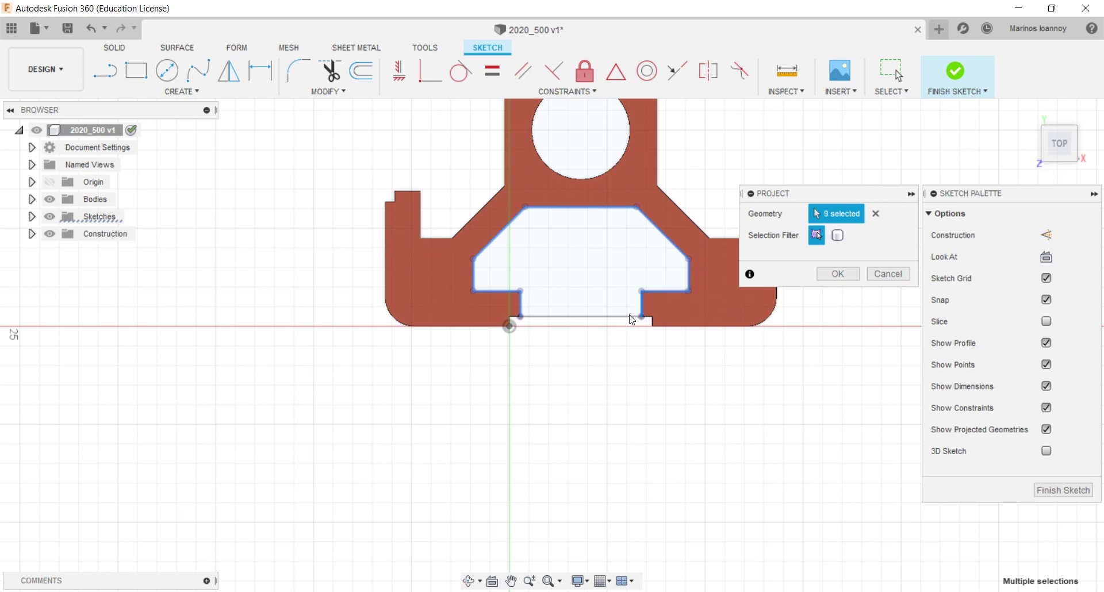
{"action": "left_click", "coordinate": [823, 279]}
{"action": "left_click", "coordinate": [475, 585]}
{"action": "left_click_drag", "start_coordinate": [594, 339], "coordinate": [672, 281]}
{"action": "middle_click_drag", "start_coordinate": [671, 280], "coordinate": [598, 282], "text": "shift"}
{"action": "left_click", "coordinate": [577, 290]}
{"action": "key", "text": "e"}
{"action": "left_click", "coordinate": [567, 298]}
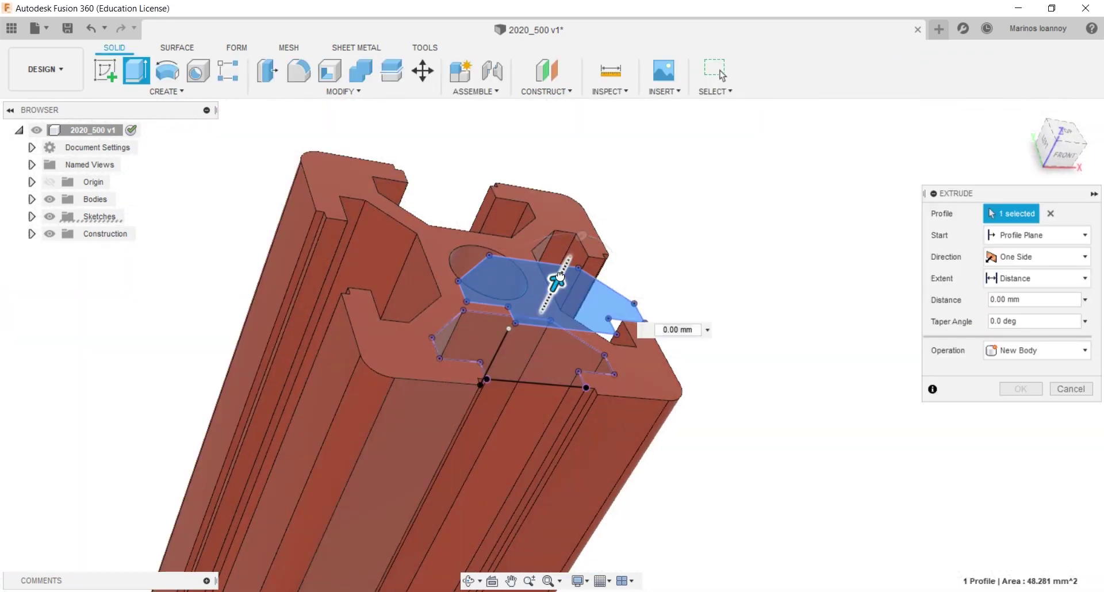
{"action": "mouse_move", "coordinate": [557, 283]}
{"action": "left_mouse_down"}
{"action": "mouse_move", "coordinate": [589, 219]}
{"action": "mouse_move", "coordinate": [546, 362]}
{"action": "mouse_move", "coordinate": [522, 392]}
{"action": "mouse_move", "coordinate": [572, 257]}
{"action": "left_mouse_up"}
{"action": "key", "text": "Escape"}
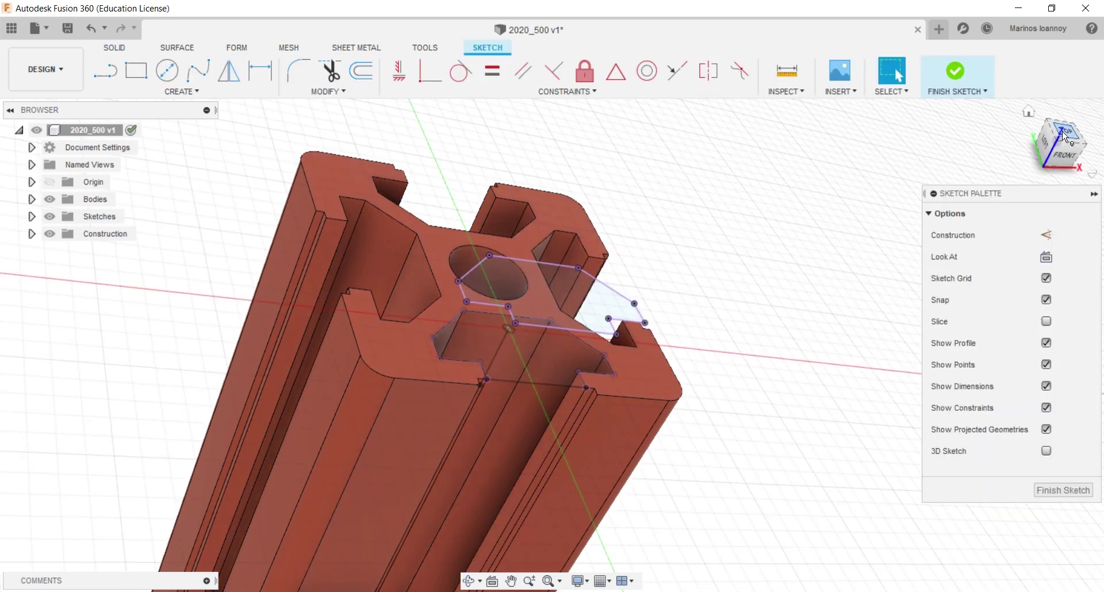
Offset the projected T-slot outline inward by 0.5 mm
{"action": "left_click", "coordinate": [1065, 133]}
{"action": "key", "text": "o"}
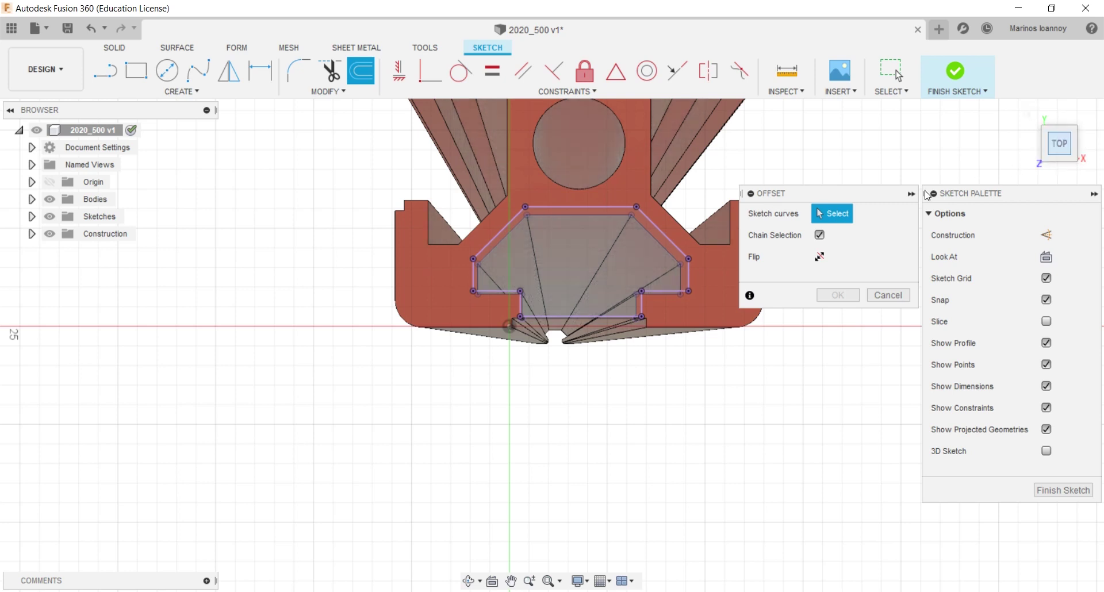
{"action": "left_click", "coordinate": [674, 248]}
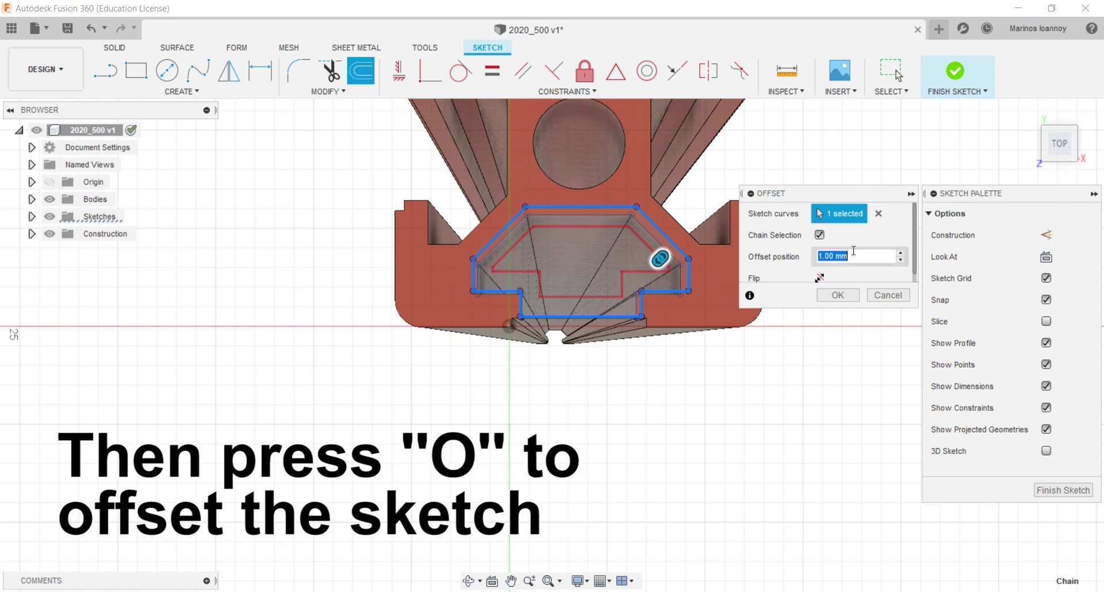
{"action": "type", "text": "0.2"}
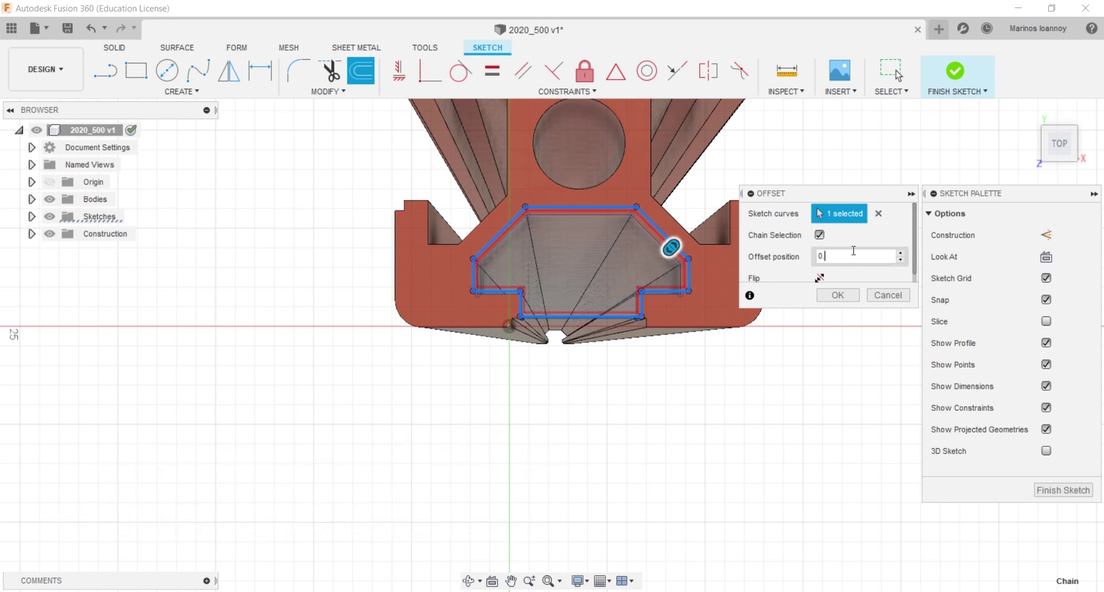
{"action": "key", "text": "Return"}
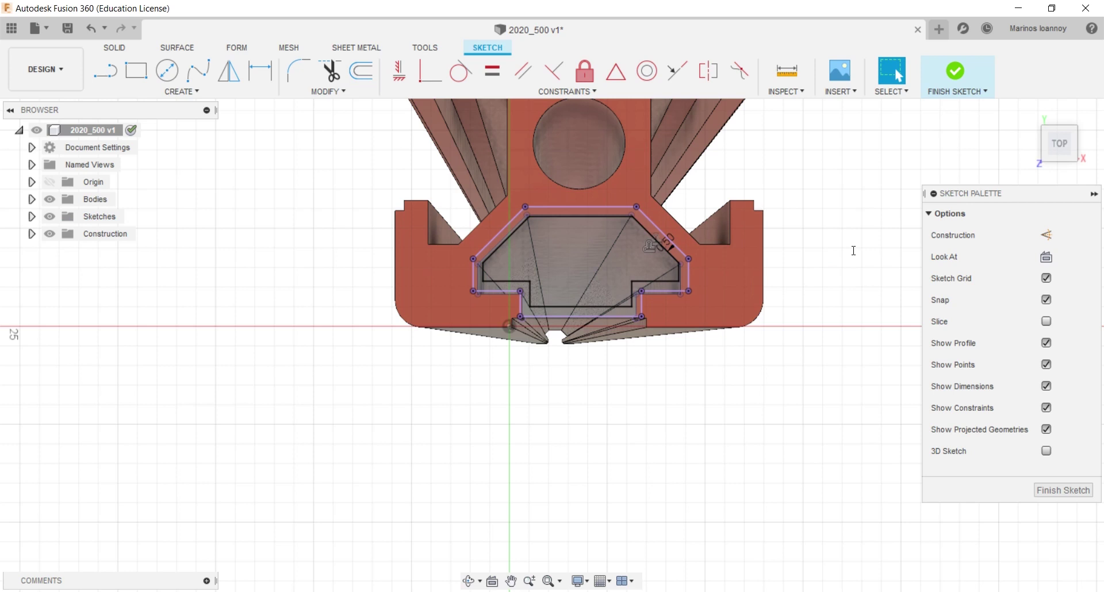
Extend the offset outline's two neck edges with lines to the slot opening line and trim away its inner closing line
{"action": "scroll", "coordinate": [582, 292], "scroll_direction": "up", "scroll_amount": 2}
{"action": "key", "text": "l"}
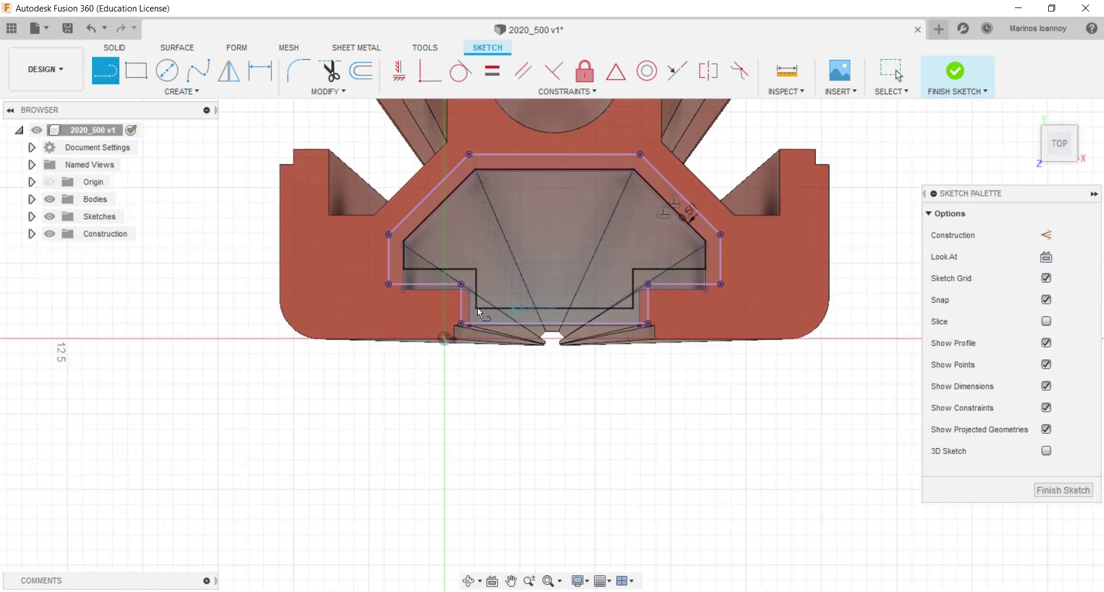
{"action": "left_click", "coordinate": [477, 324]}
{"action": "left_click", "coordinate": [633, 324]}
{"action": "scroll", "coordinate": [633, 324], "scroll_direction": "up", "scroll_amount": 2}
{"action": "key", "text": "t"}
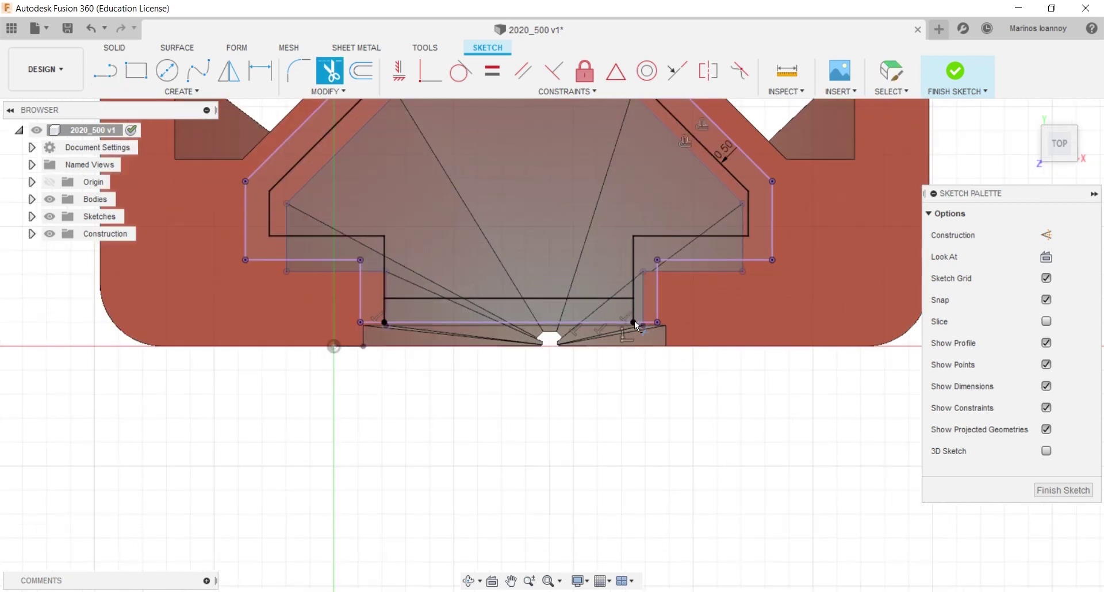
{"action": "left_click", "coordinate": [541, 298]}
{"action": "key", "text": "Escape"}
Extrude the inset T-slot profile by -8 mm, down into the extrusion's slot, as a new body
{"action": "left_click", "coordinate": [533, 261]}
{"action": "middle_click_drag", "start_coordinate": [408, 298], "coordinate": [470, 256], "text": "shift"}
{"action": "key", "text": "e"}
{"action": "left_click", "coordinate": [471, 261]}
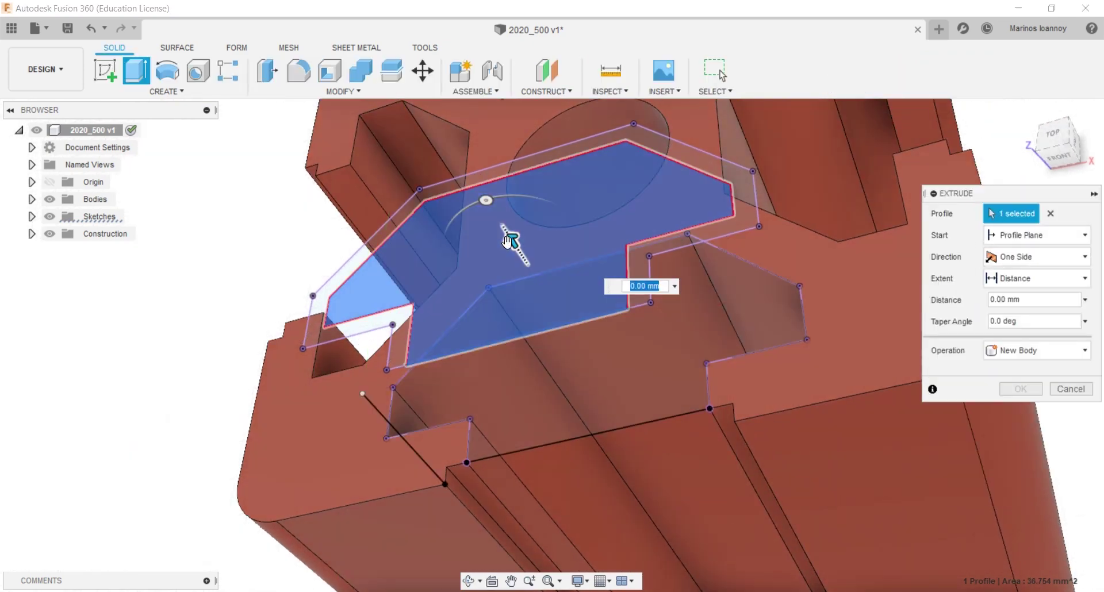
{"action": "left_click_drag", "start_coordinate": [511, 240], "coordinate": [632, 432]}
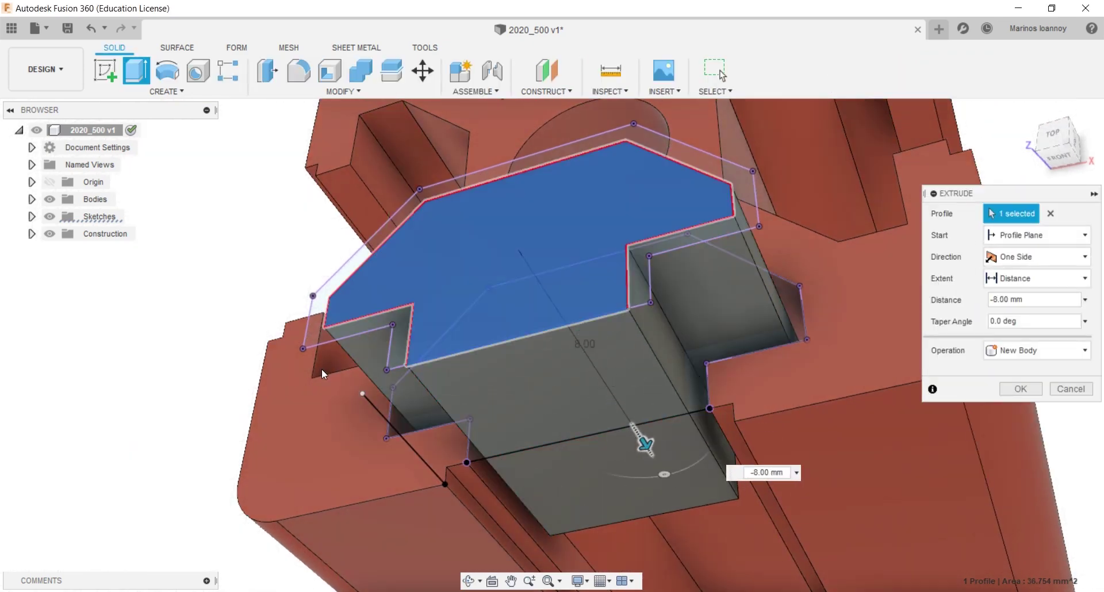
{"action": "middle_click_drag", "start_coordinate": [354, 378], "coordinate": [570, 322], "text": "shift"}
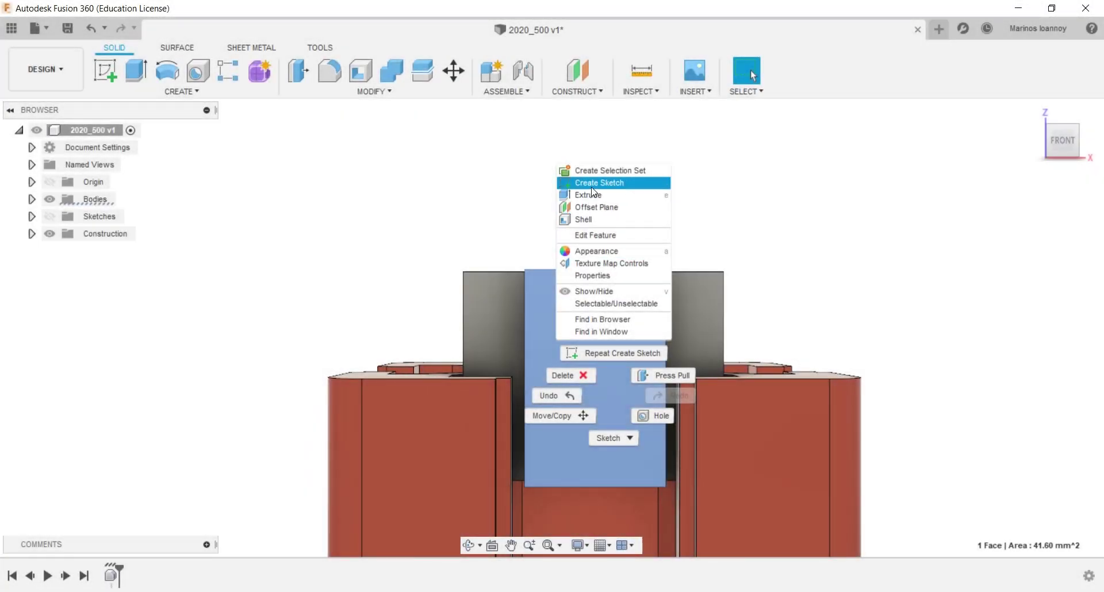
Start a sketch on the insert's outward-facing flat face and draw a diagonal line between its opposite corners
{"action": "left_click", "coordinate": [593, 188]}
{"action": "key", "text": "l"}
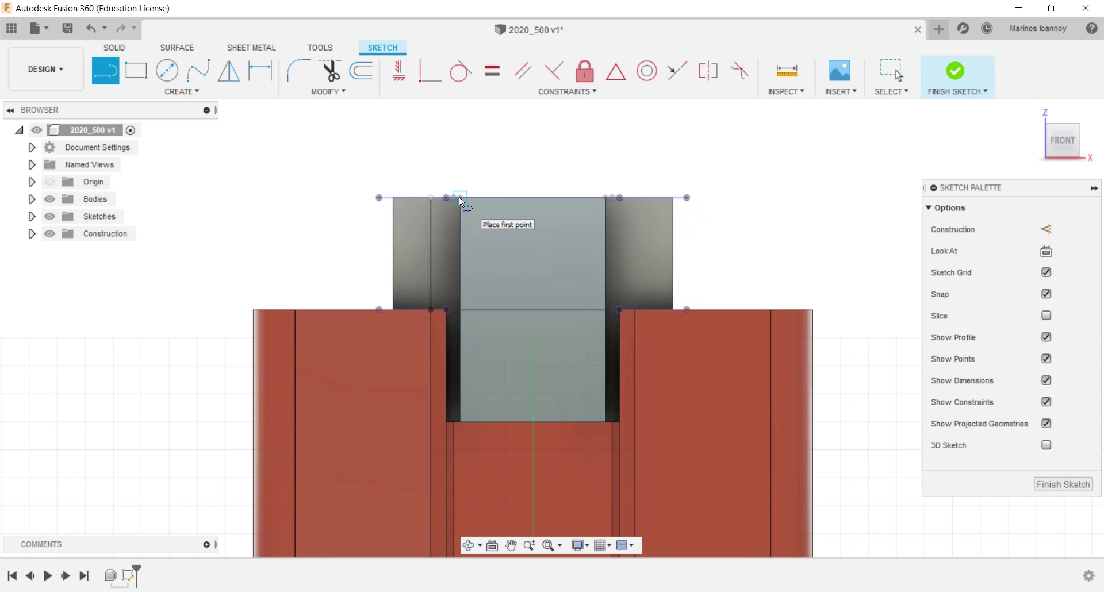
{"action": "left_click", "coordinate": [461, 198]}
{"action": "left_click", "coordinate": [606, 422]}
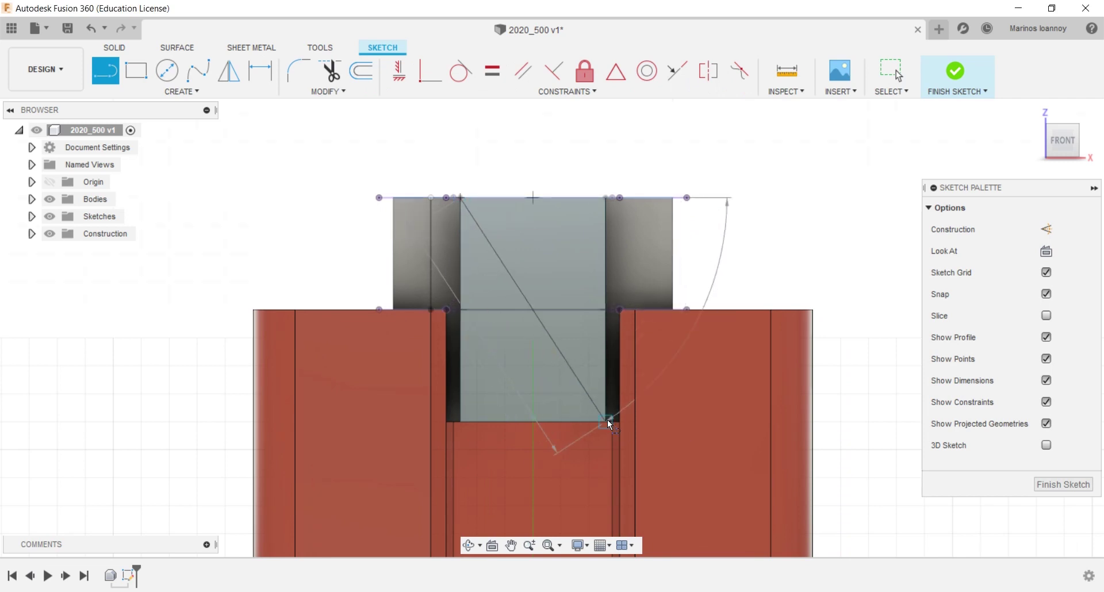
Draw a small circle centred on the midpoint of the diagonal line
{"action": "key", "text": "c"}
{"action": "left_click", "coordinate": [534, 308]}
{"action": "left_click", "coordinate": [543, 336]}
{"action": "key", "text": "Escape"}
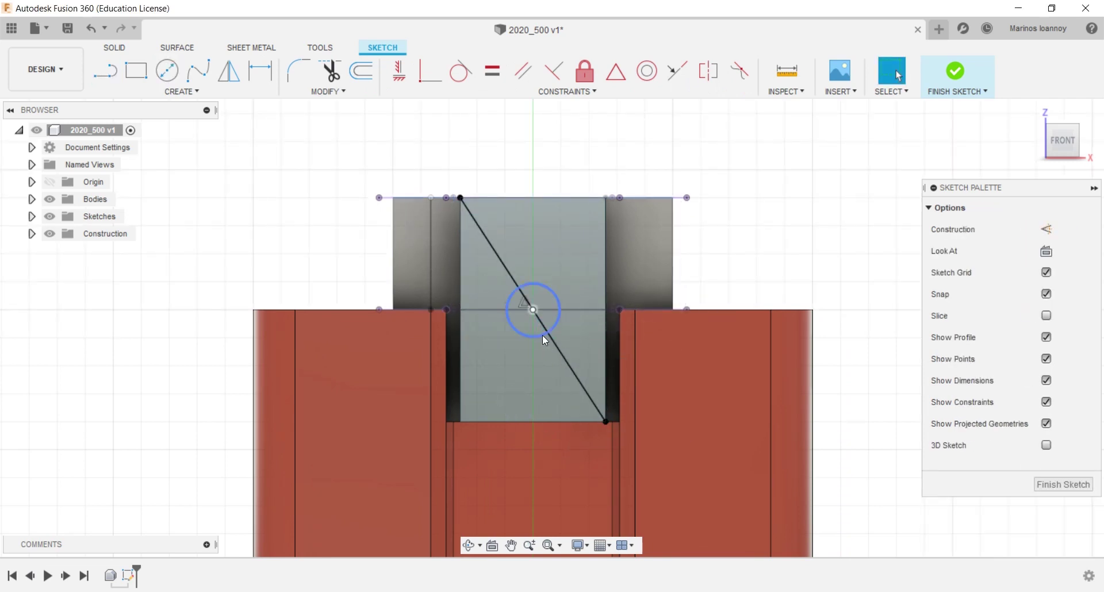
Extrude both halves of the circle 4 mm outward from the insert's face as a new body
{"action": "scroll", "coordinate": [527, 320], "scroll_direction": "up", "scroll_amount": 2}
{"action": "left_click", "coordinate": [527, 320]}
{"action": "left_click", "coordinate": [549, 296], "text": "ctrl"}
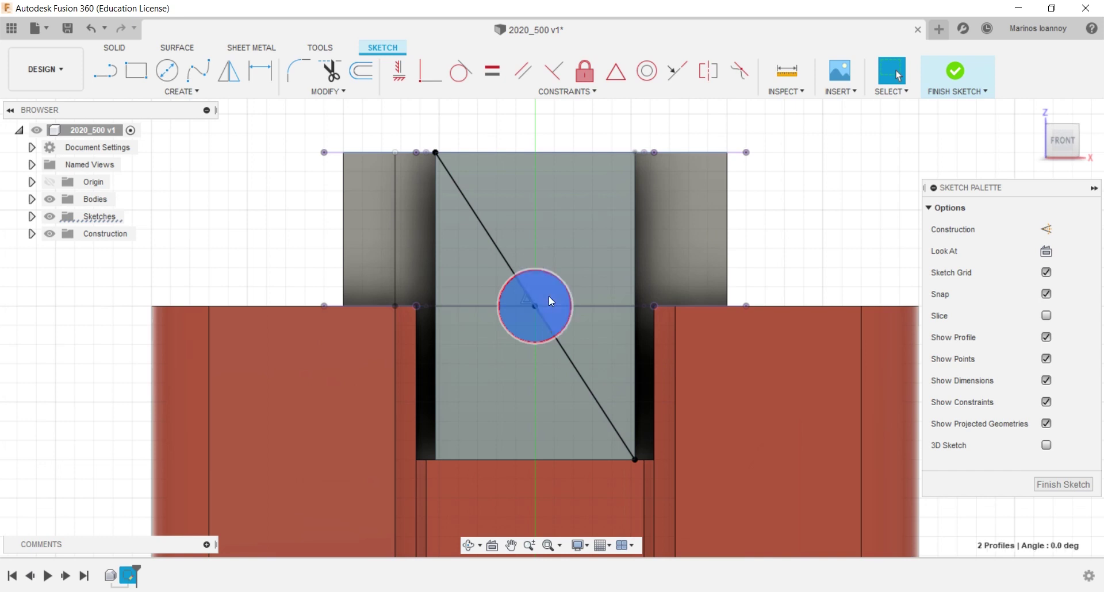
{"action": "key", "text": "e"}
{"action": "left_click", "coordinate": [469, 545]}
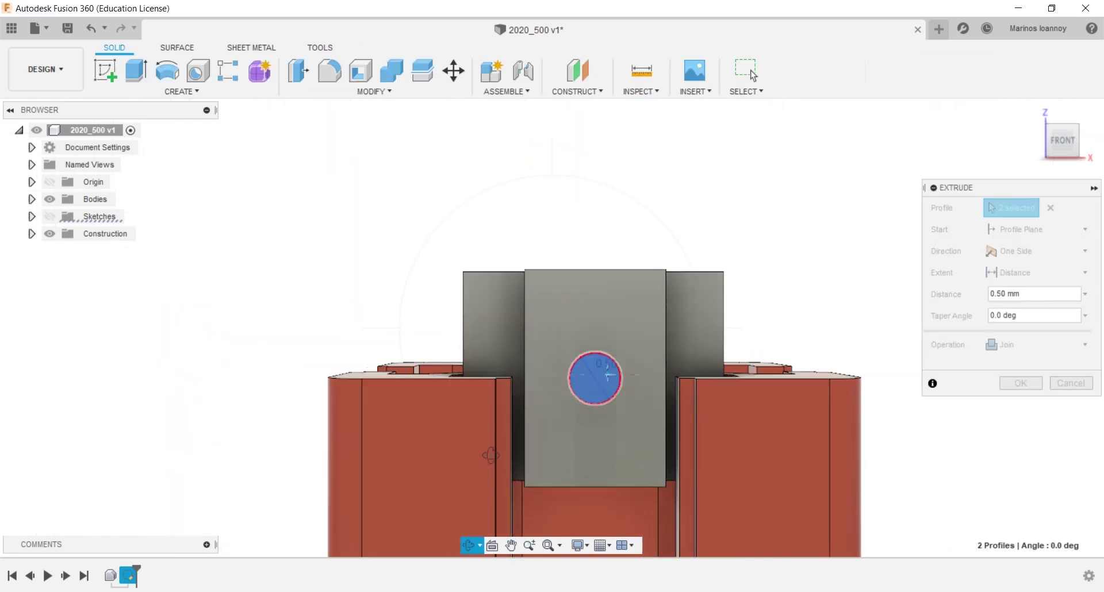
{"action": "middle_click_drag", "start_coordinate": [491, 455], "coordinate": [569, 414], "text": "shift"}
{"action": "left_click_drag", "start_coordinate": [580, 371], "coordinate": [661, 372]}
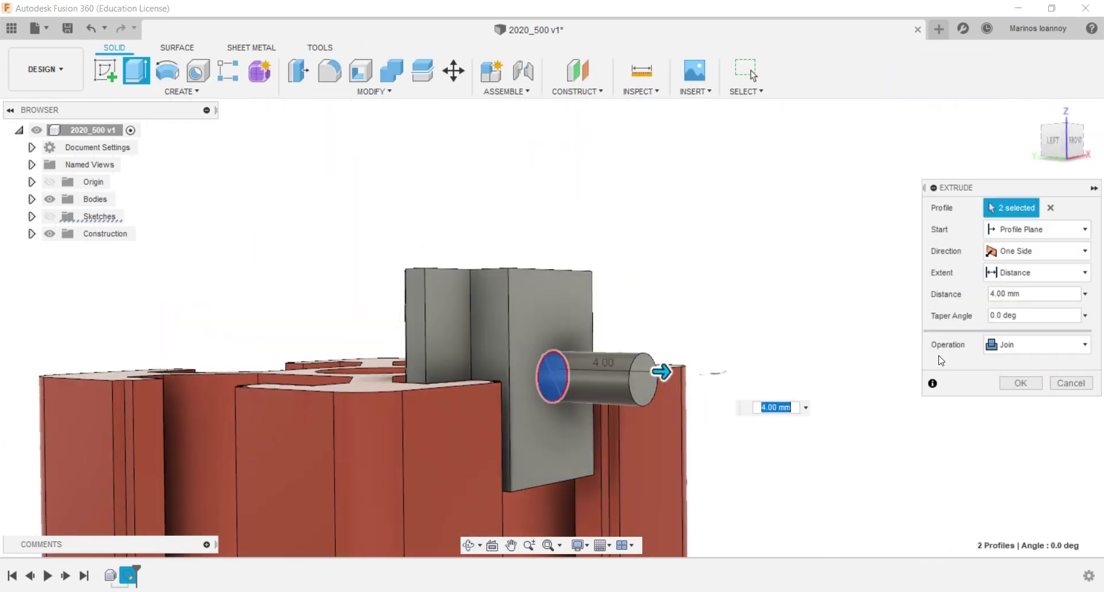
{"action": "left_click", "coordinate": [1036, 344]}
{"action": "left_click", "coordinate": [1013, 417]}
{"action": "left_click", "coordinate": [1020, 383]}
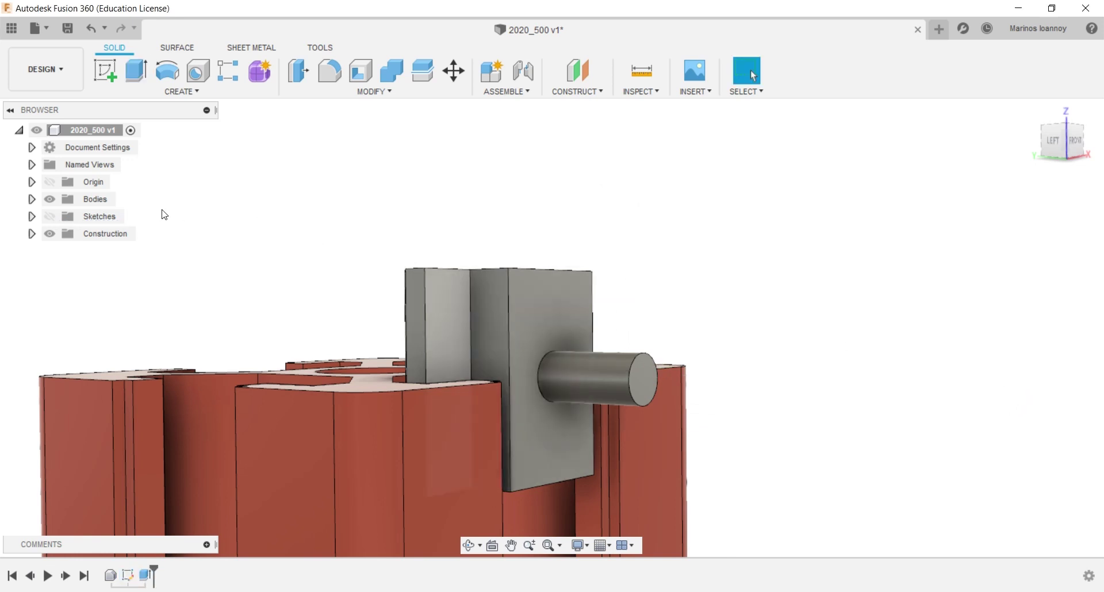
Identify the extrusion, insert and pin among the listed bodies by highlighting each one
{"action": "left_click", "coordinate": [32, 199]}
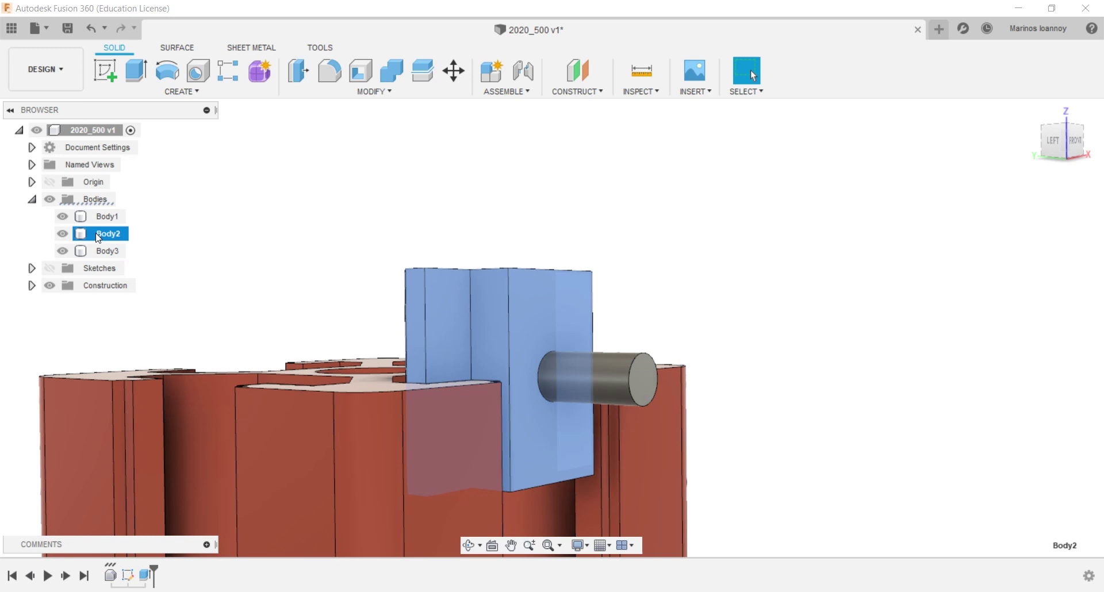
{"action": "left_click", "coordinate": [107, 234]}
{"action": "left_click", "coordinate": [107, 217]}
{"action": "left_click", "coordinate": [92, 260]}
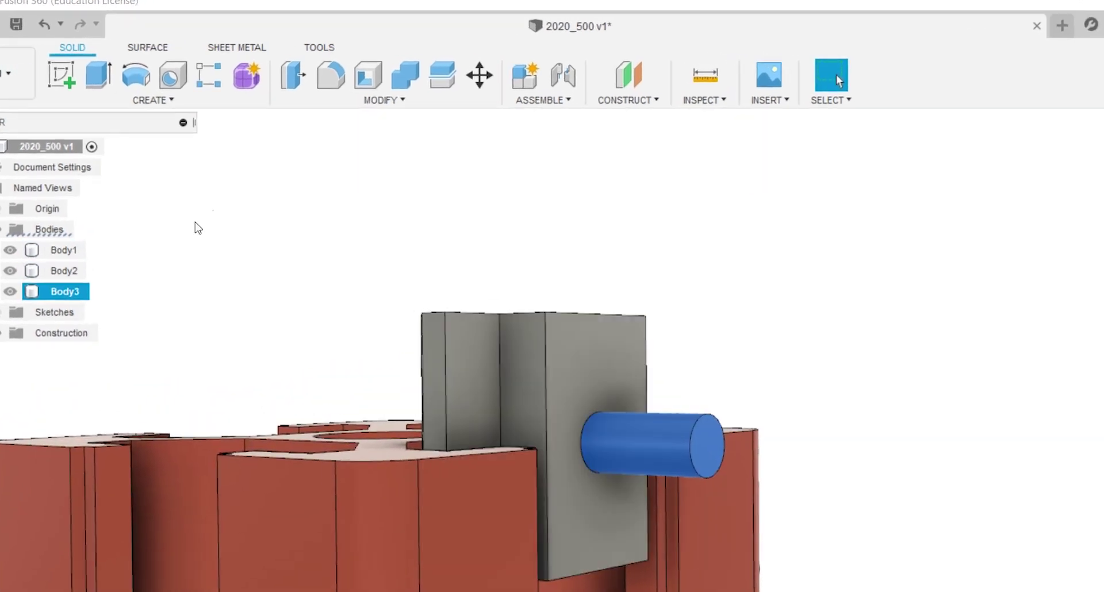
{"action": "left_click", "coordinate": [192, 224]}
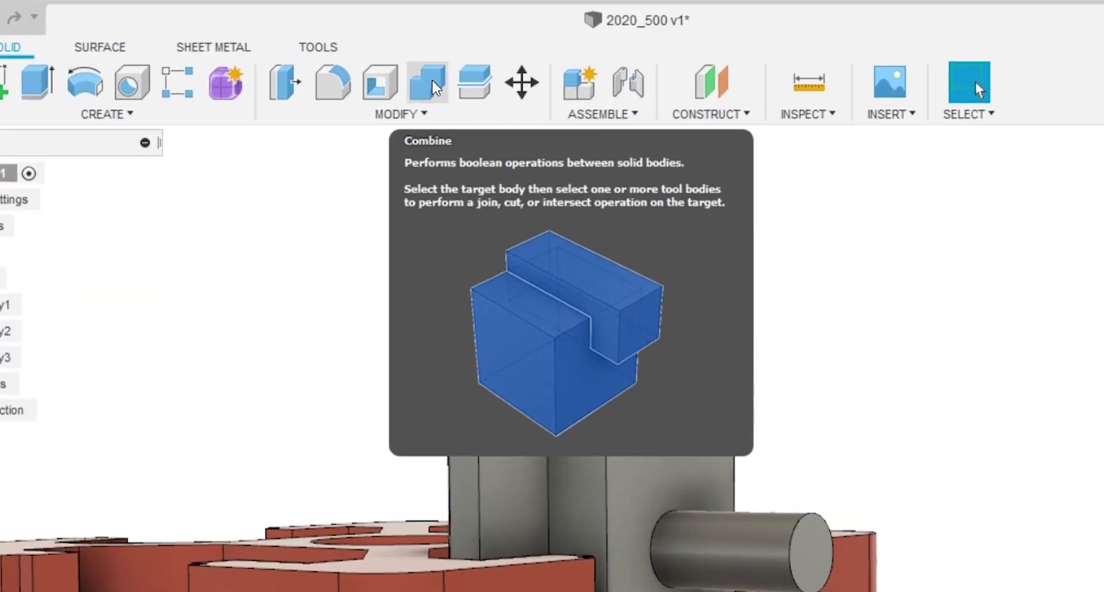
Combine the insert as target with the round pin as tool body, using the Join operation without keeping tools
{"action": "left_click", "coordinate": [418, 86]}
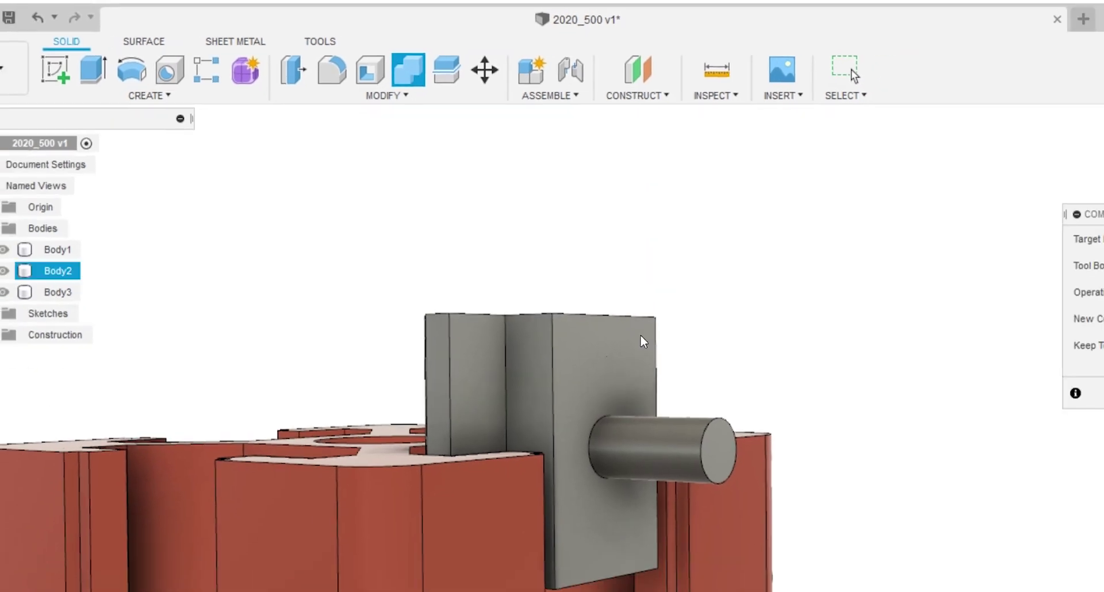
{"action": "left_click", "coordinate": [669, 504]}
{"action": "left_click", "coordinate": [106, 241]}
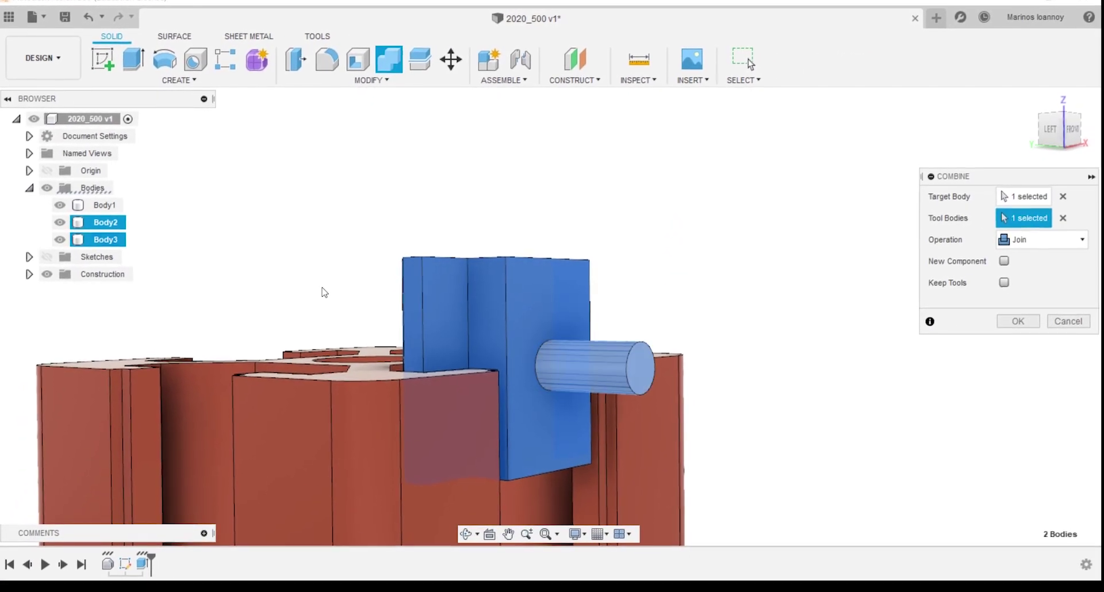
{"action": "left_click", "coordinate": [575, 358]}
{"action": "left_click", "coordinate": [568, 352]}
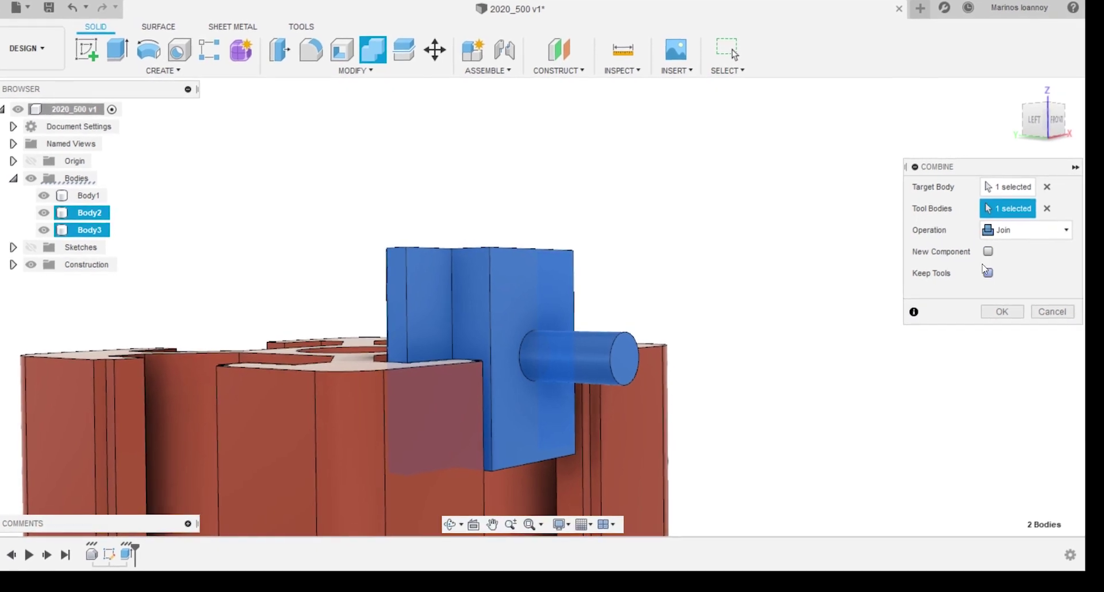
{"action": "left_click", "coordinate": [993, 315]}
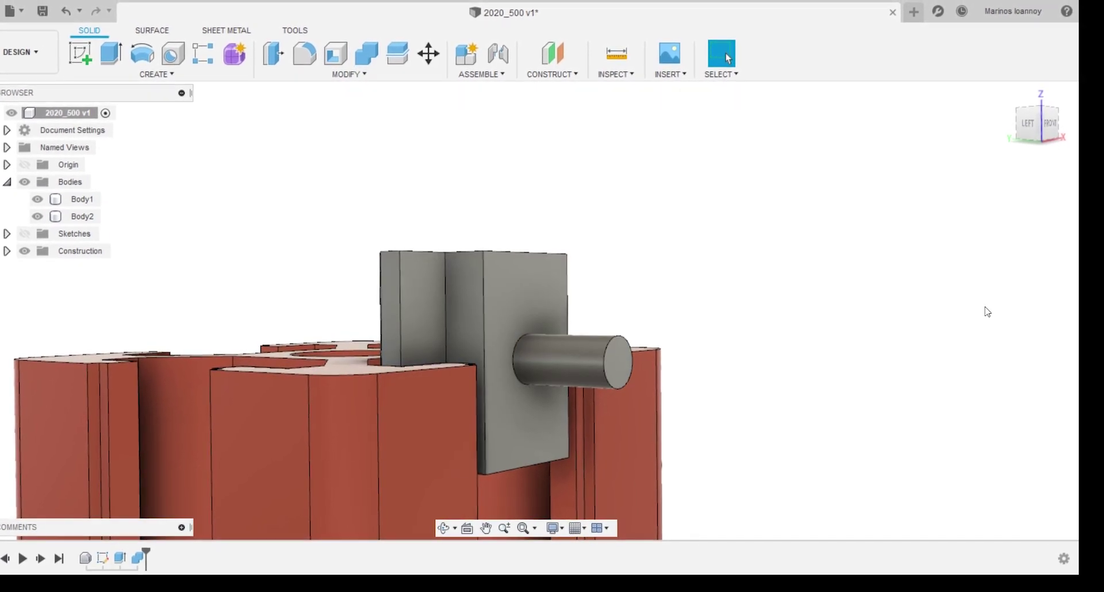
Move the joined insert body 6 mm upward out of the extrusion's slot
{"action": "left_click", "coordinate": [82, 219]}
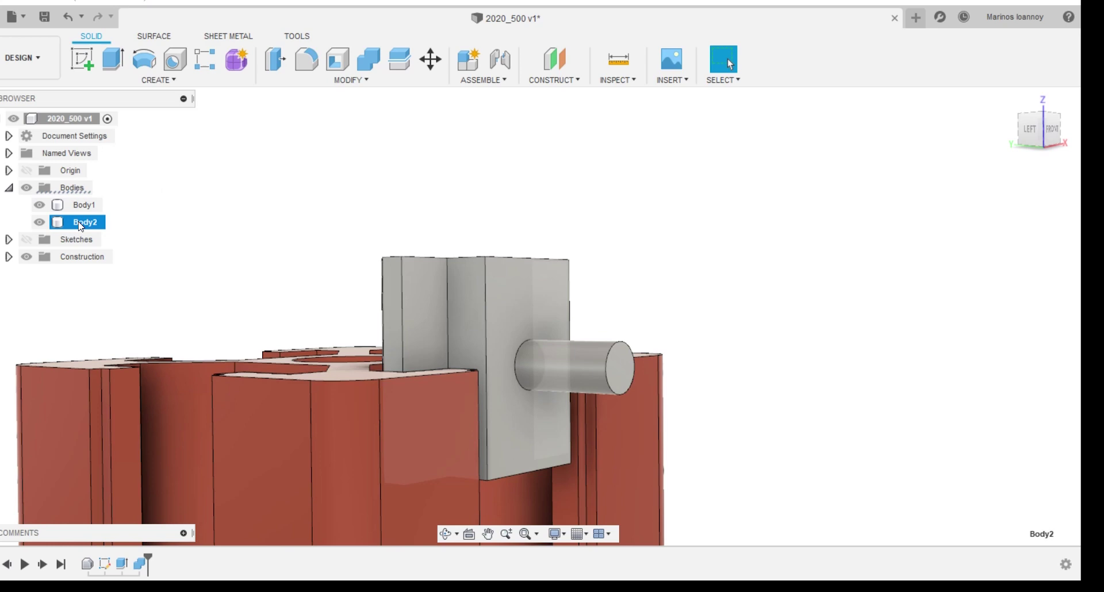
{"action": "right_click", "coordinate": [83, 219]}
{"action": "key", "text": "Escape"}
{"action": "key", "text": "m"}
{"action": "left_click_drag", "start_coordinate": [551, 420], "coordinate": [540, 278]}
{"action": "middle_click_drag", "start_coordinate": [610, 329], "coordinate": [611, 325]}
{"action": "middle_click_drag", "start_coordinate": [575, 247], "coordinate": [482, 261], "text": "shift"}
{"action": "right_click", "coordinate": [482, 261]}
{"action": "left_click", "coordinate": [554, 345]}
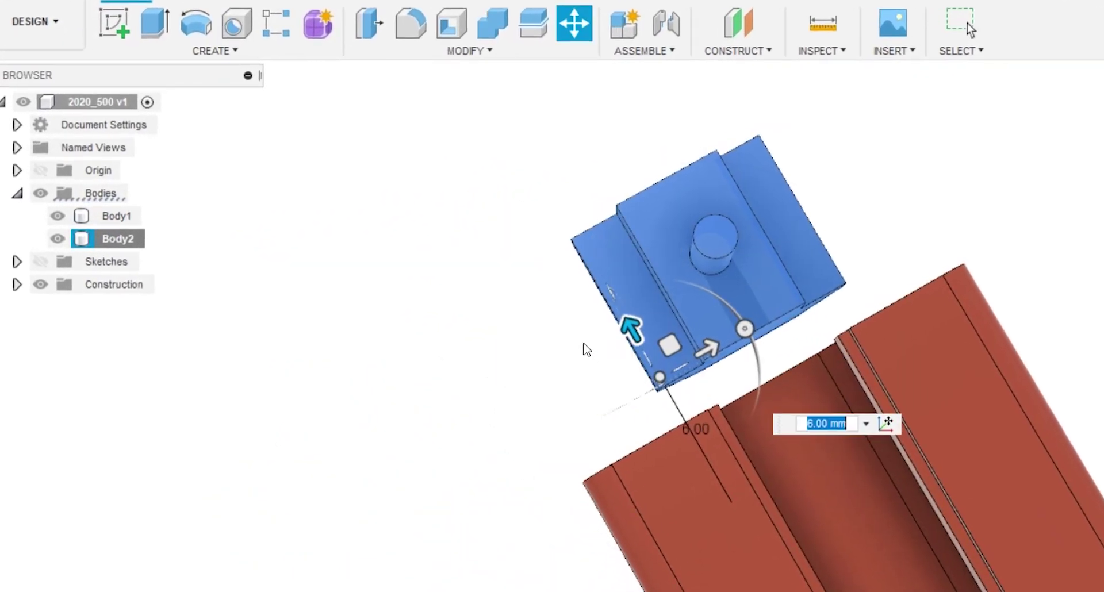
{"action": "middle_click_drag", "start_coordinate": [662, 369], "coordinate": [872, 379], "text": "shift"}
{"action": "middle_click_drag", "start_coordinate": [803, 365], "coordinate": [429, 236], "text": "shift"}
{"action": "right_click", "coordinate": [450, 269]}
{"action": "left_click", "coordinate": [452, 299]}
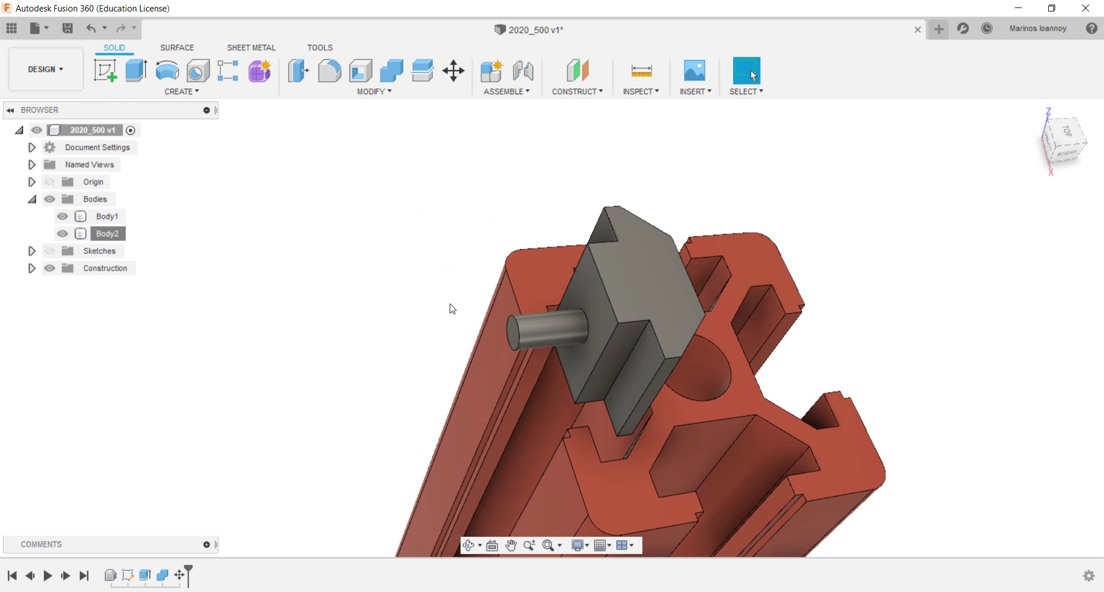
Create a sketch on the insert's T-shaped top face
{"action": "left_click", "coordinate": [591, 303]}
{"action": "left_click", "coordinate": [637, 288]}
{"action": "right_click", "coordinate": [638, 286]}
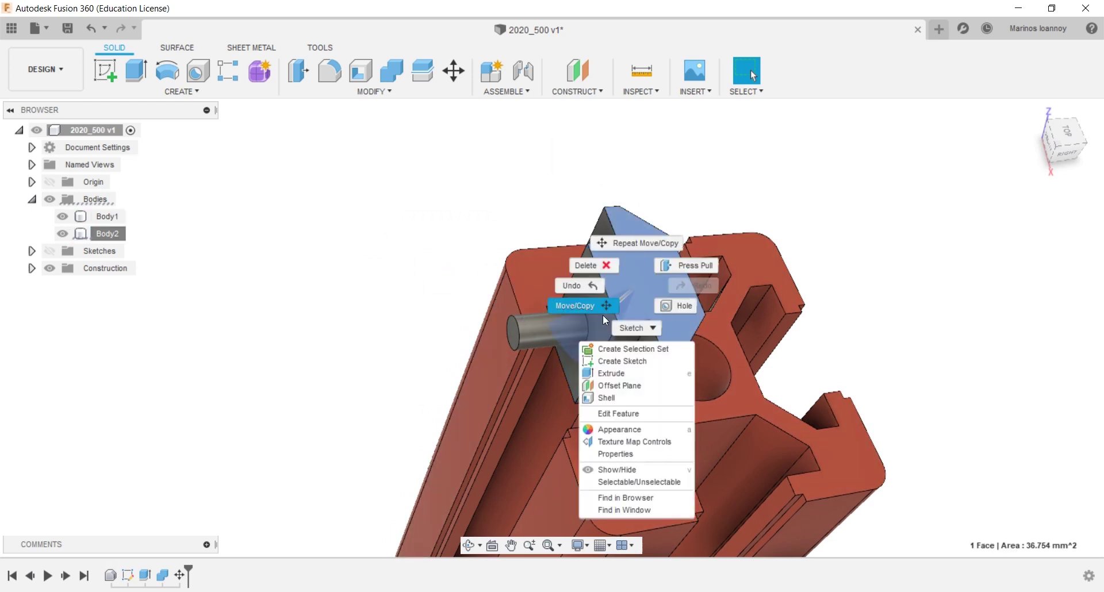
{"action": "left_click", "coordinate": [601, 362]}
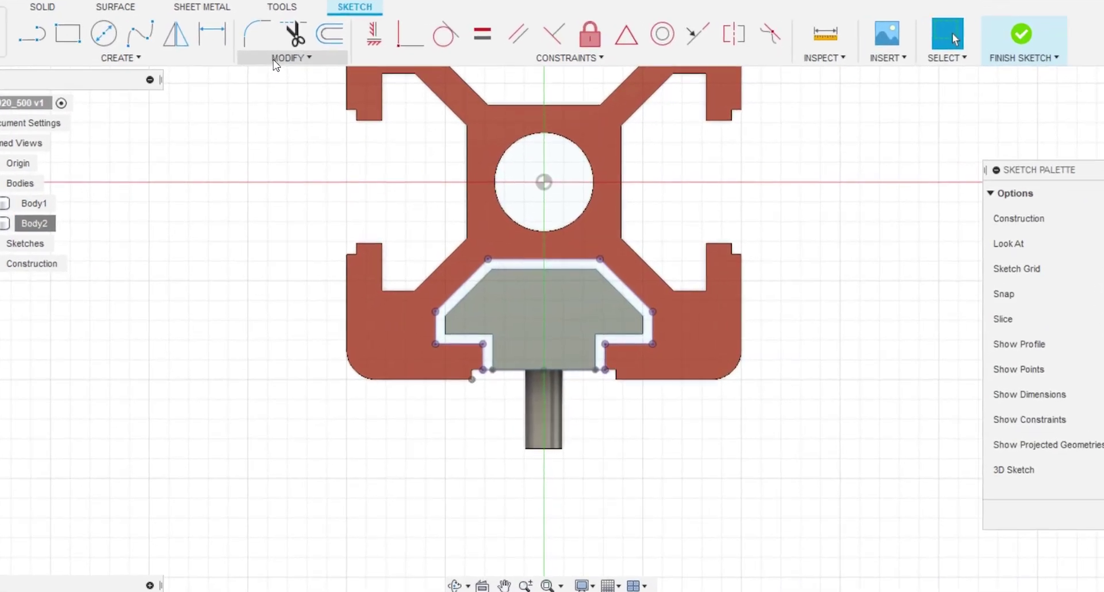
Split the insert body where the pin meets it, using the insert's pin-side face as the extended splitting tool
{"action": "left_click", "coordinate": [43, 6]}
{"action": "left_click", "coordinate": [337, 57]}
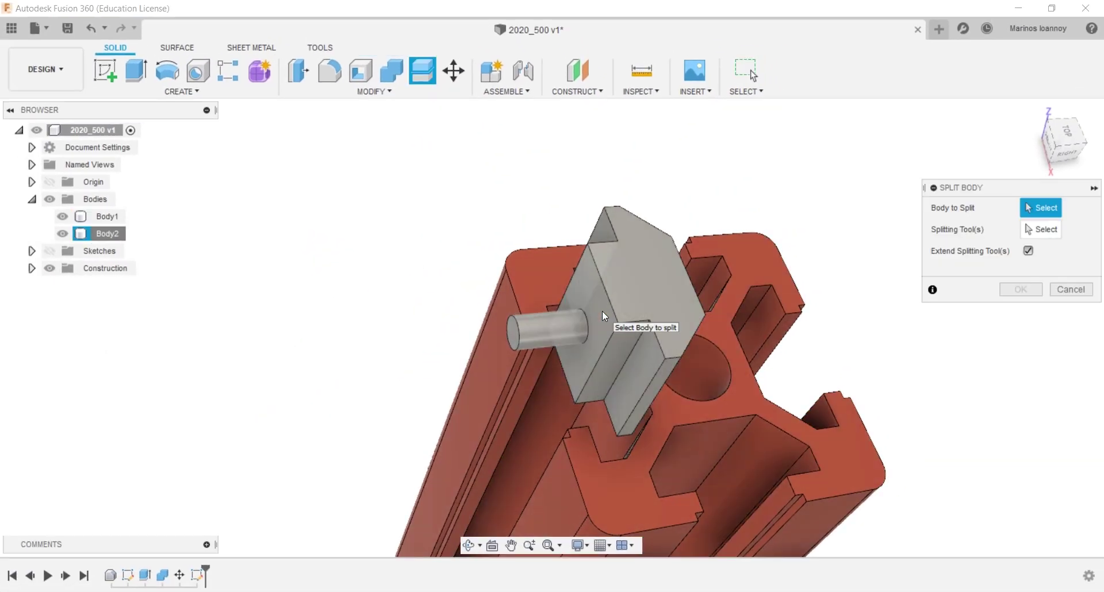
{"action": "left_click", "coordinate": [602, 311]}
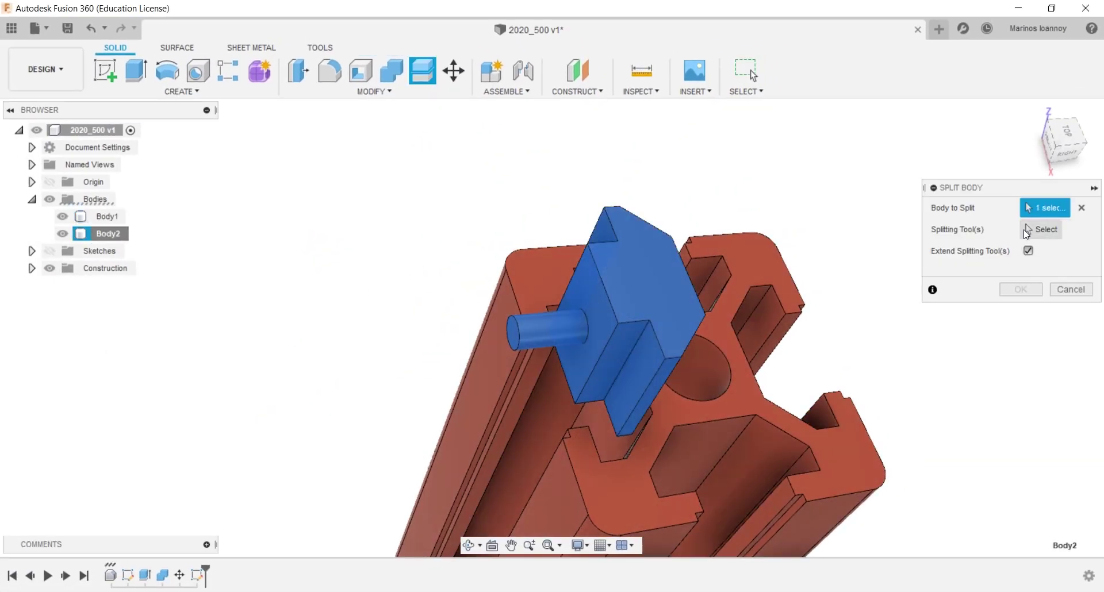
{"action": "scroll", "coordinate": [612, 302], "scroll_direction": "up", "scroll_amount": 5}
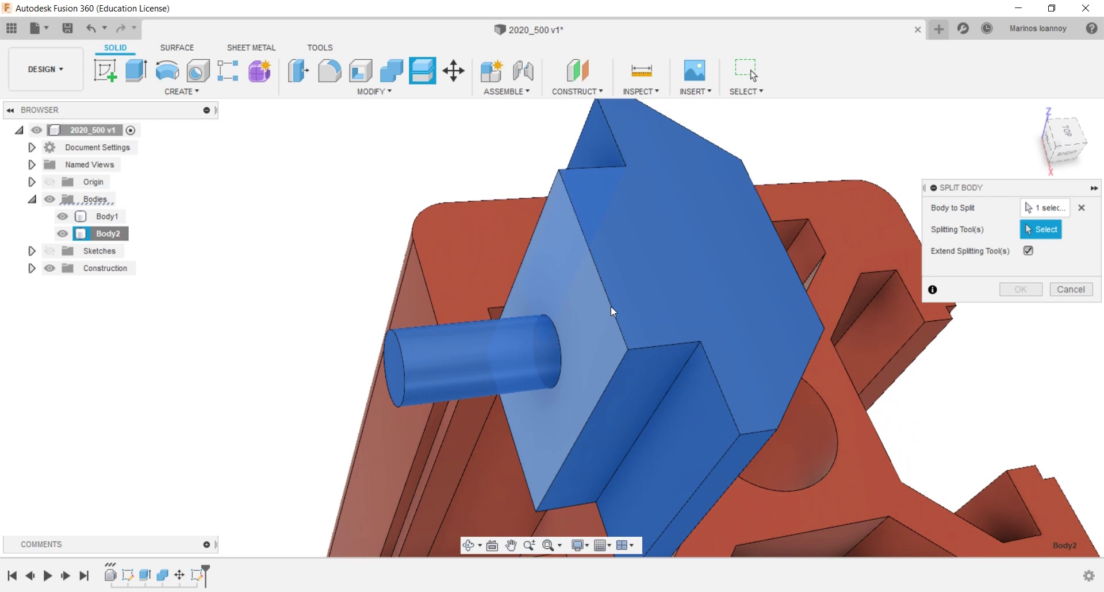
{"action": "left_click", "coordinate": [613, 308]}
{"action": "scroll", "coordinate": [616, 315], "scroll_direction": "down", "scroll_amount": 5}
{"action": "left_click", "coordinate": [471, 546]}
{"action": "left_click_drag", "start_coordinate": [531, 472], "coordinate": [784, 298]}
{"action": "right_click", "coordinate": [786, 298]}
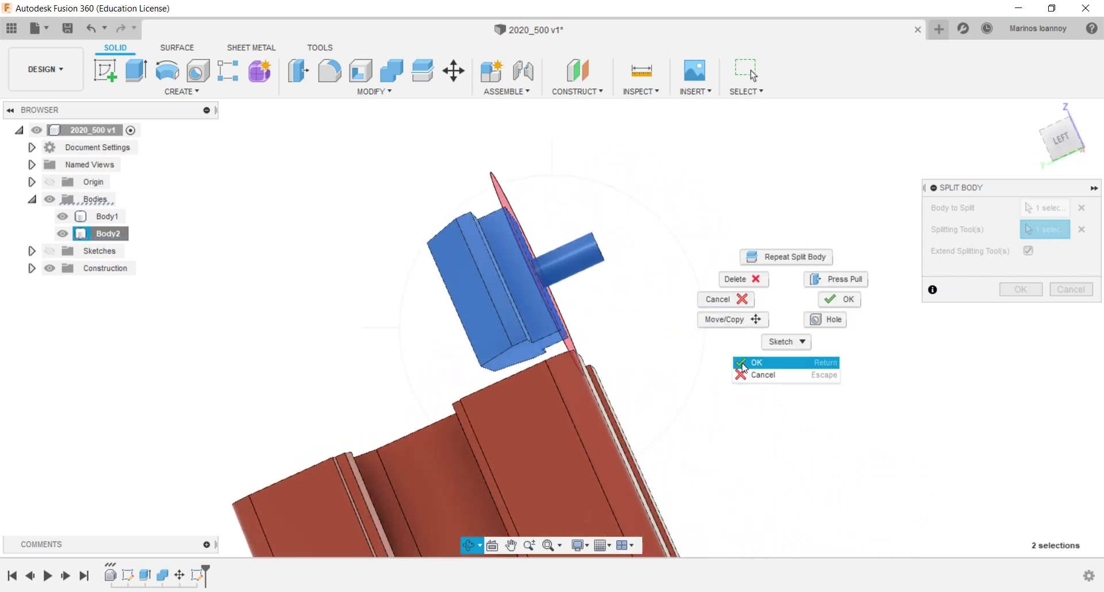
{"action": "left_click", "coordinate": [771, 363]}
{"action": "left_click", "coordinate": [1031, 292]}
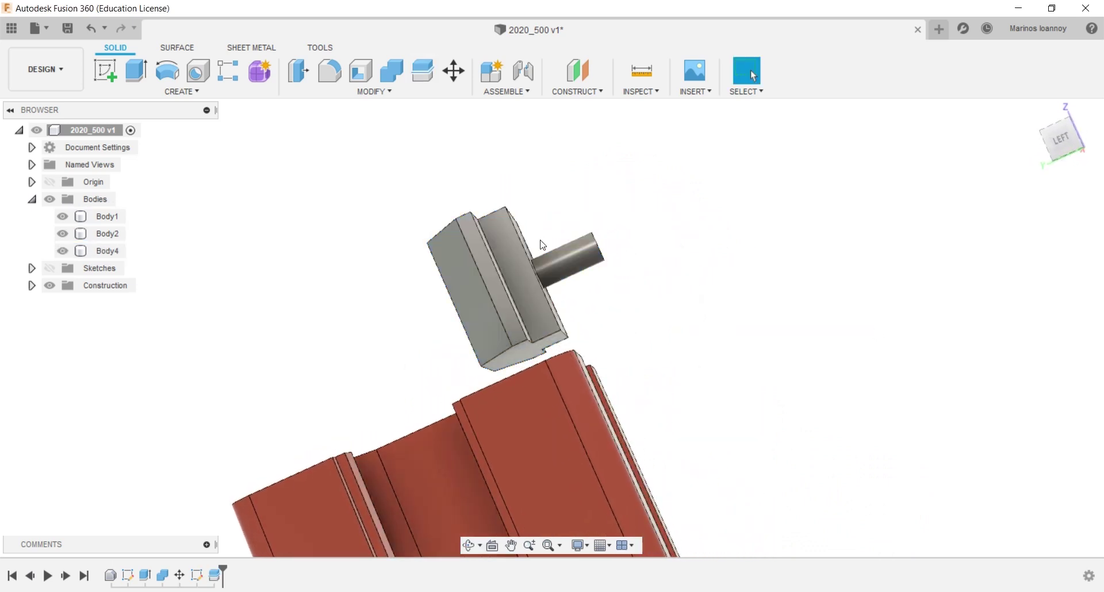
Move the split-off pin body along its axis away from the insert
{"action": "right_click", "coordinate": [96, 254]}
{"action": "left_click", "coordinate": [118, 259]}
{"action": "left_click_drag", "start_coordinate": [581, 271], "coordinate": [630, 239]}
{"action": "left_click", "coordinate": [1020, 463]}
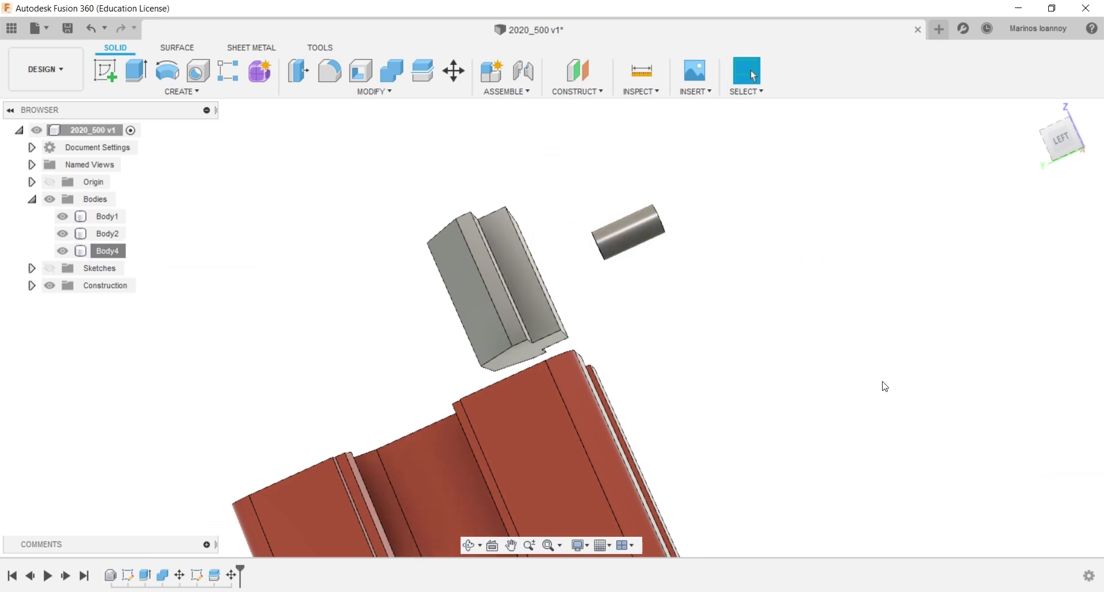
Move the pin body 3.9 mm along its axis back toward the insert
{"action": "right_click", "coordinate": [116, 253]}
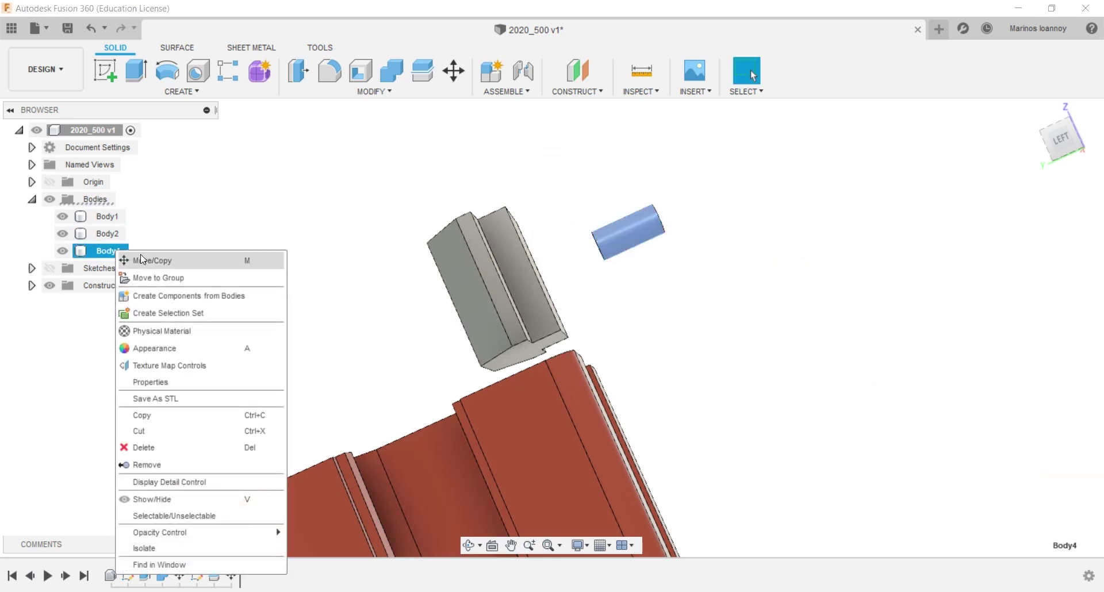
{"action": "left_click", "coordinate": [129, 256]}
{"action": "left_click_drag", "start_coordinate": [598, 262], "coordinate": [555, 275]}
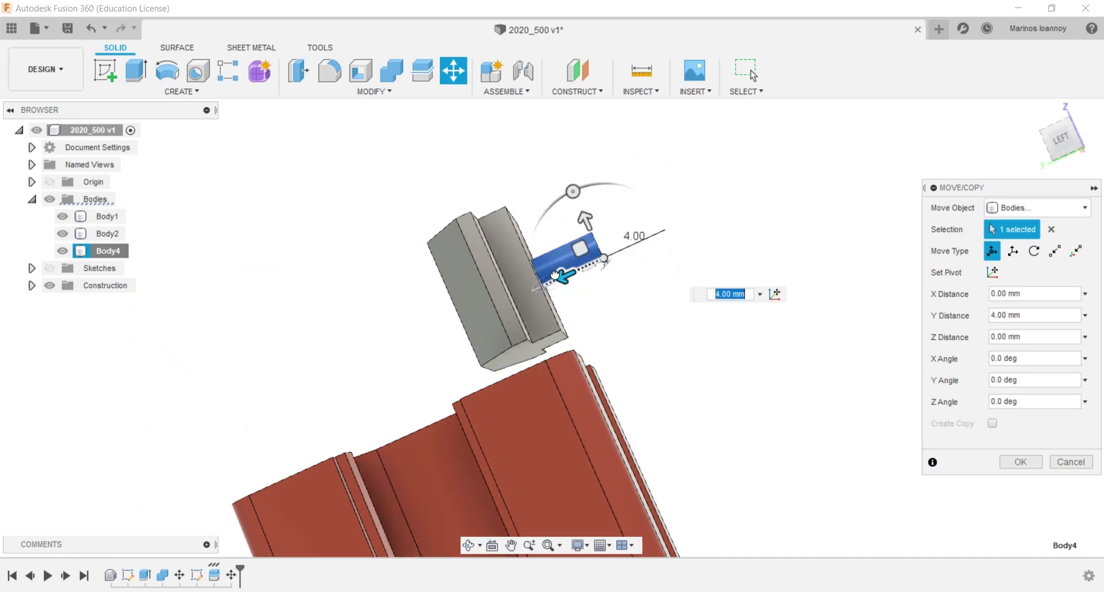
{"action": "mouse_move", "coordinate": [1056, 136]}
{"action": "left_mouse_down"}
{"action": "mouse_move", "coordinate": [1059, 152]}
{"action": "mouse_move", "coordinate": [1056, 141]}
{"action": "left_mouse_up"}
{"action": "scroll", "coordinate": [551, 259], "scroll_direction": "up", "scroll_amount": 2}
{"action": "mouse_move", "coordinate": [574, 268]}
{"action": "left_mouse_down"}
{"action": "mouse_move", "coordinate": [598, 259]}
{"action": "mouse_move", "coordinate": [583, 265]}
{"action": "left_mouse_up"}
{"action": "left_click", "coordinate": [744, 287]}
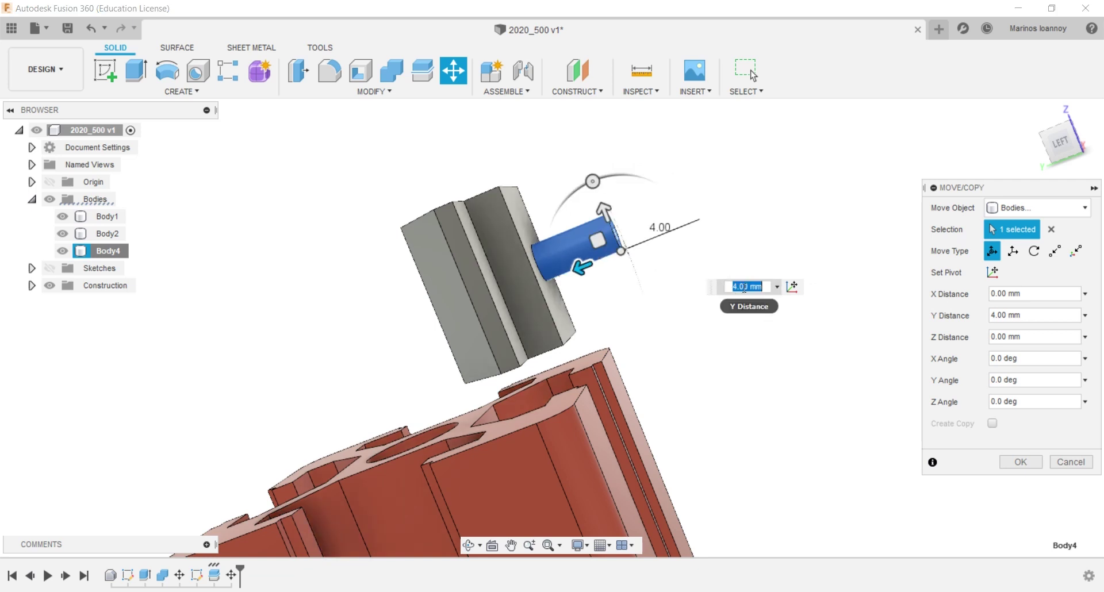
{"action": "type", "text": "3.8"}
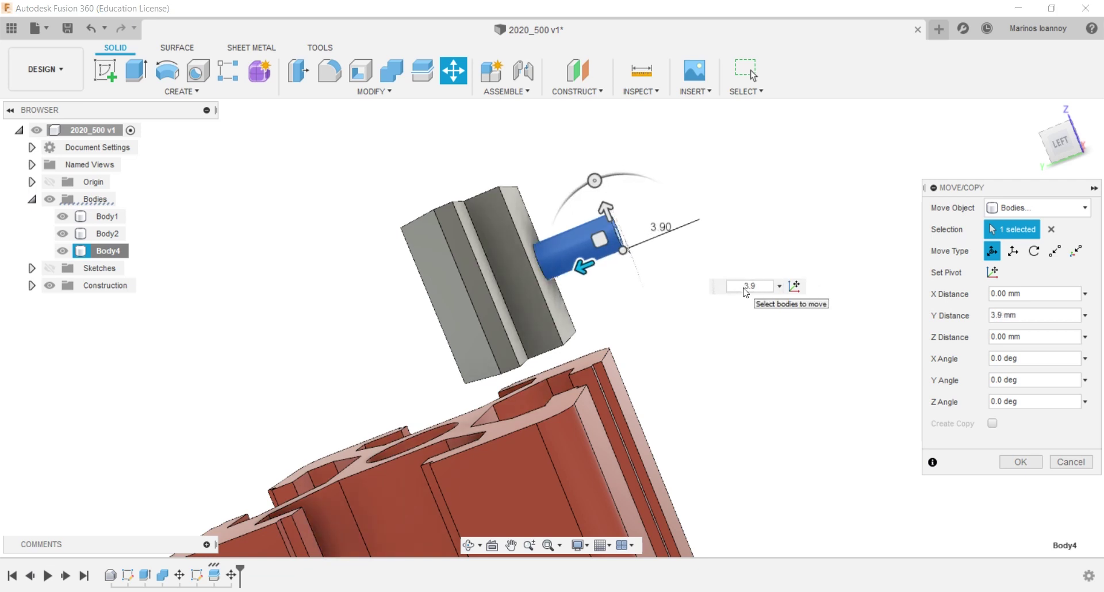
{"action": "key", "text": "Return"}
Try to join the pin body to the insert body with a Combine operation
{"action": "scroll", "coordinate": [547, 265], "scroll_direction": "up", "scroll_amount": 5}
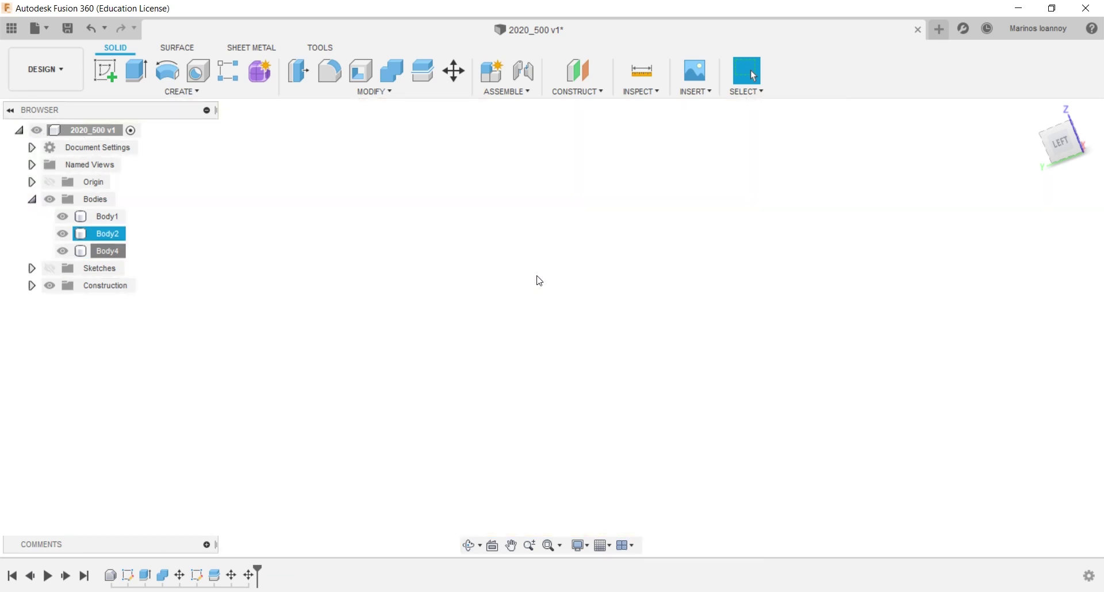
{"action": "left_click", "coordinate": [481, 158]}
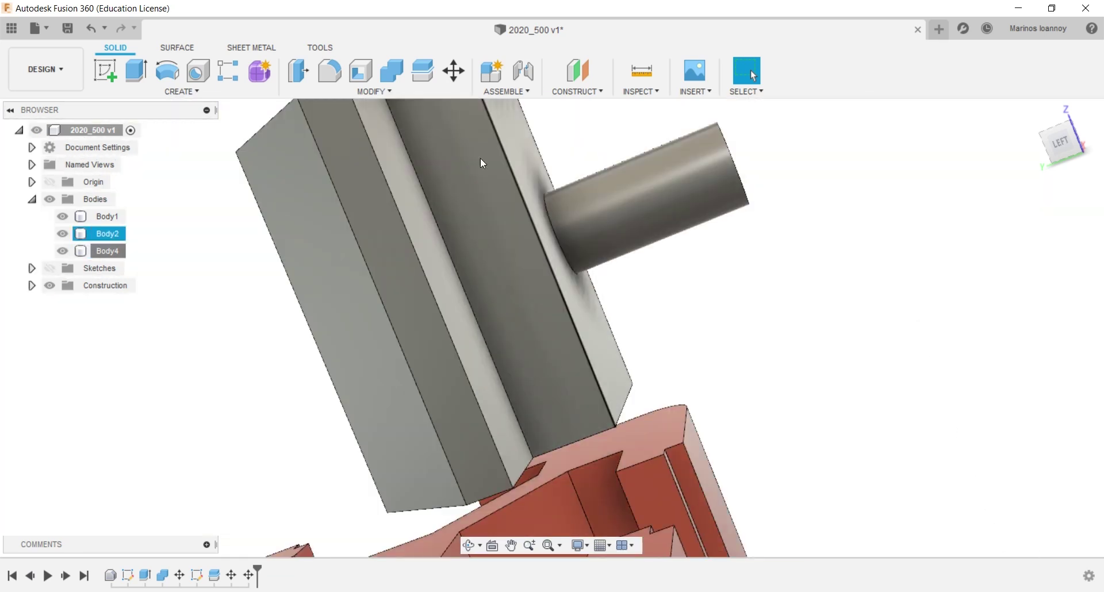
{"action": "left_click", "coordinate": [380, 83]}
{"action": "left_click", "coordinate": [400, 181]}
{"action": "left_click", "coordinate": [631, 192]}
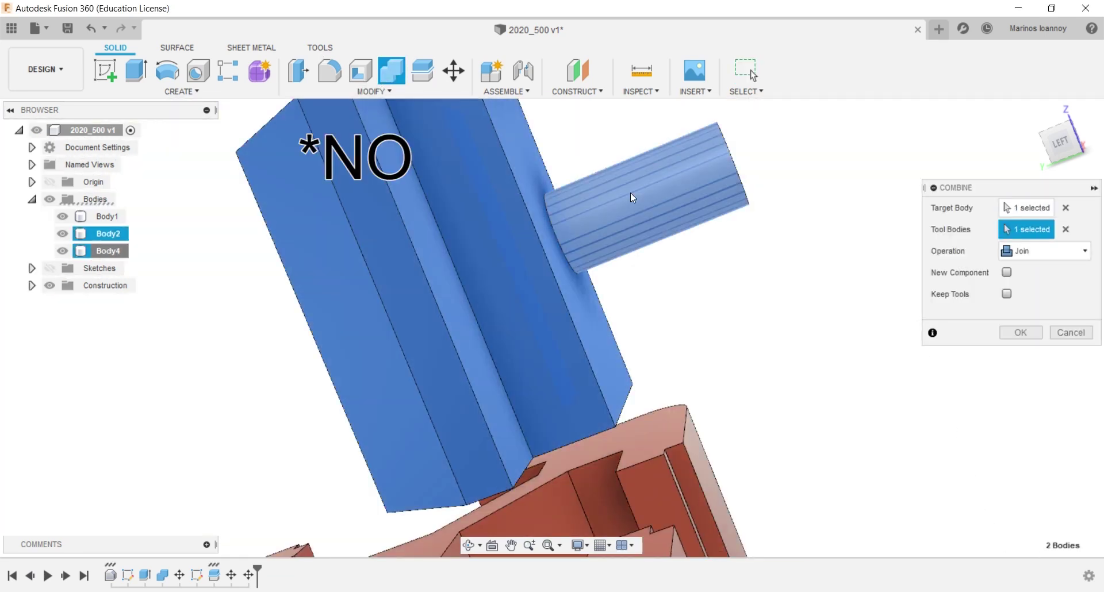
{"action": "left_click", "coordinate": [1021, 332]}
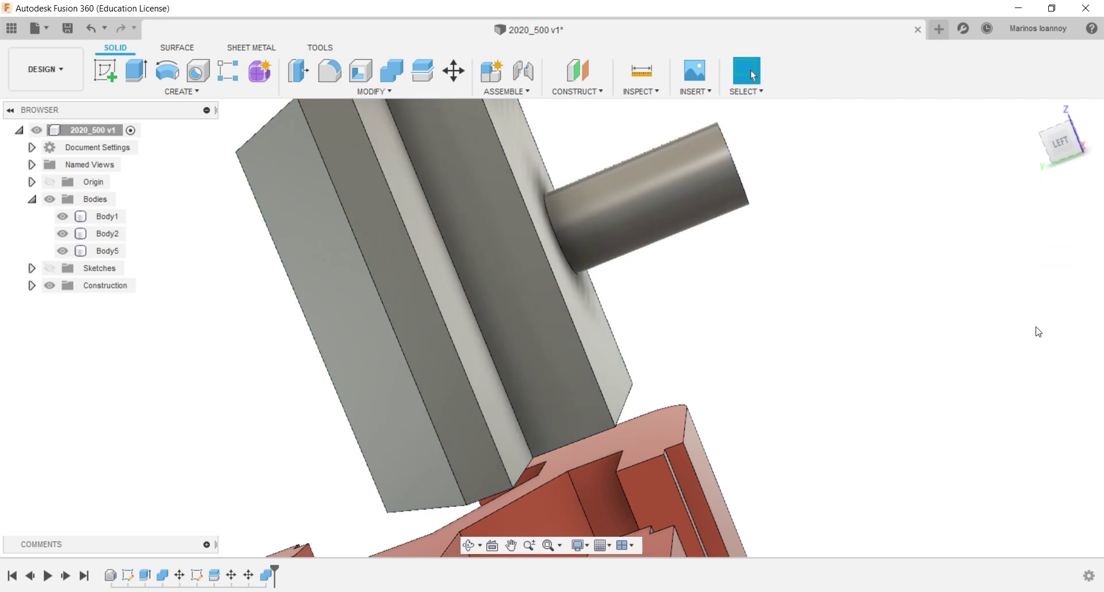
Move the pin body 0.1 mm along its axis into the insert
{"action": "left_click", "coordinate": [109, 251]}
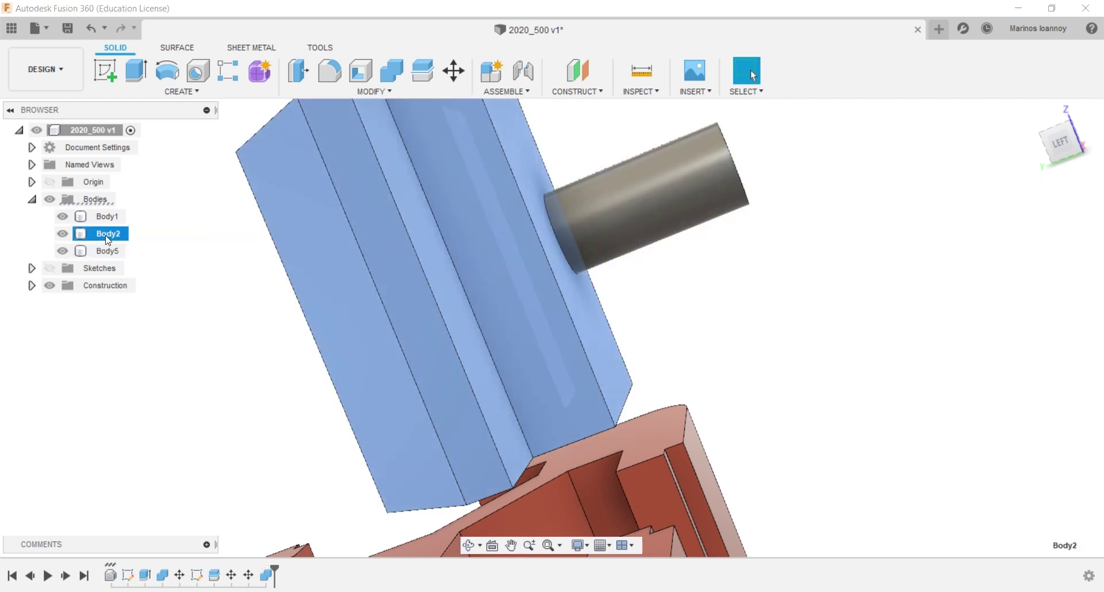
{"action": "right_click", "coordinate": [93, 251]}
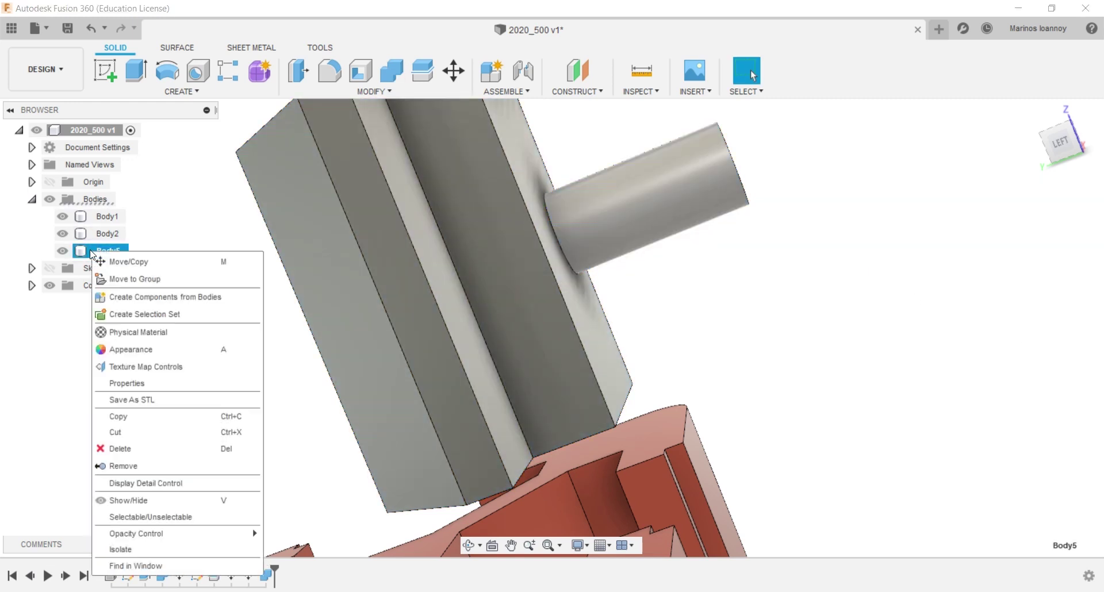
{"action": "left_click", "coordinate": [255, 258]}
{"action": "mouse_move", "coordinate": [712, 226]}
{"action": "left_mouse_down"}
{"action": "mouse_move", "coordinate": [667, 245]}
{"action": "mouse_move", "coordinate": [712, 227]}
{"action": "left_mouse_up"}
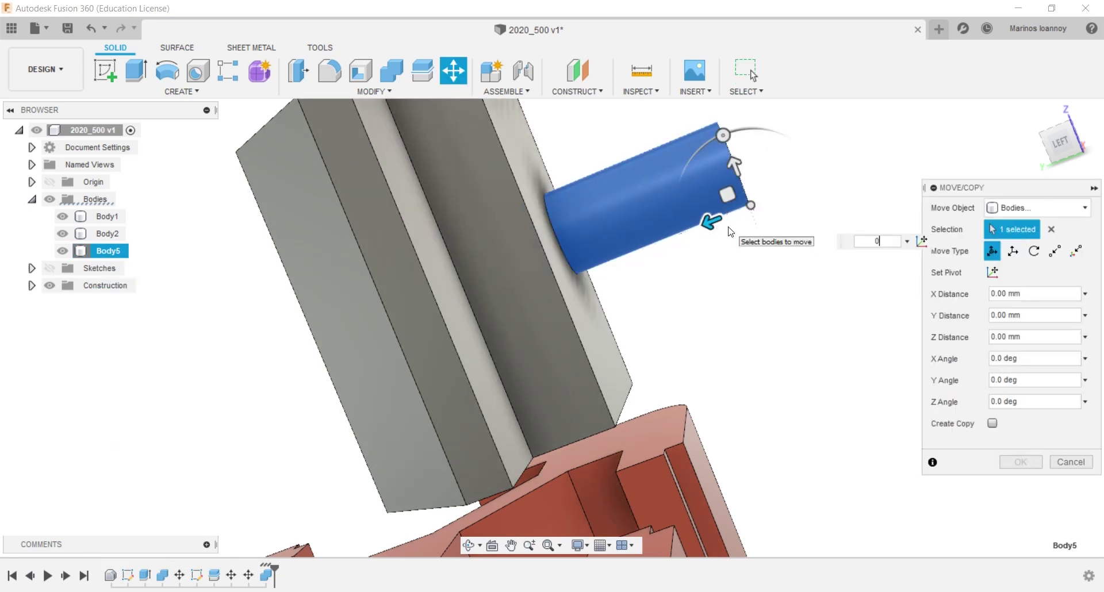
{"action": "type", "text": "0.1"}
{"action": "key", "text": "Return"}
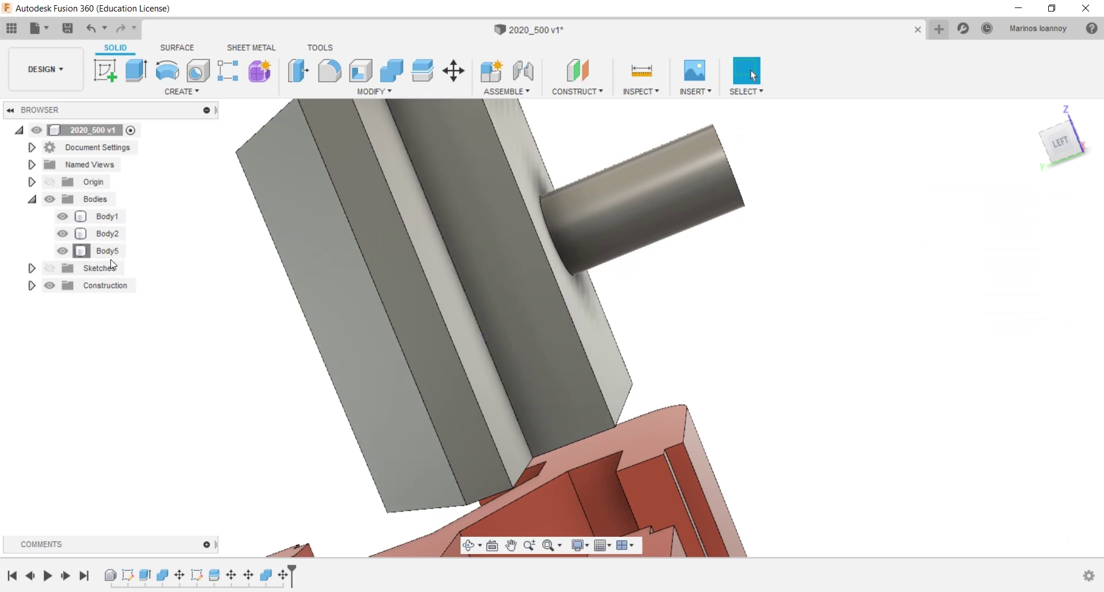
Combine the insert as target with the pin as tool body using the Join operation
{"action": "left_click", "coordinate": [391, 71]}
{"action": "left_click", "coordinate": [434, 191]}
{"action": "left_click", "coordinate": [650, 201]}
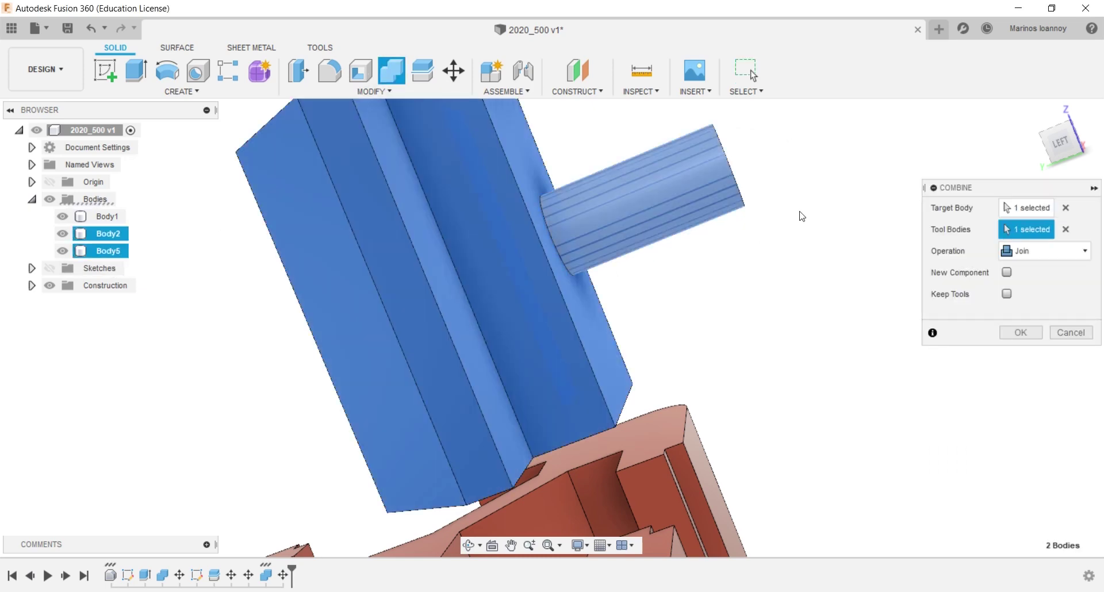
{"action": "left_click", "coordinate": [1016, 333]}
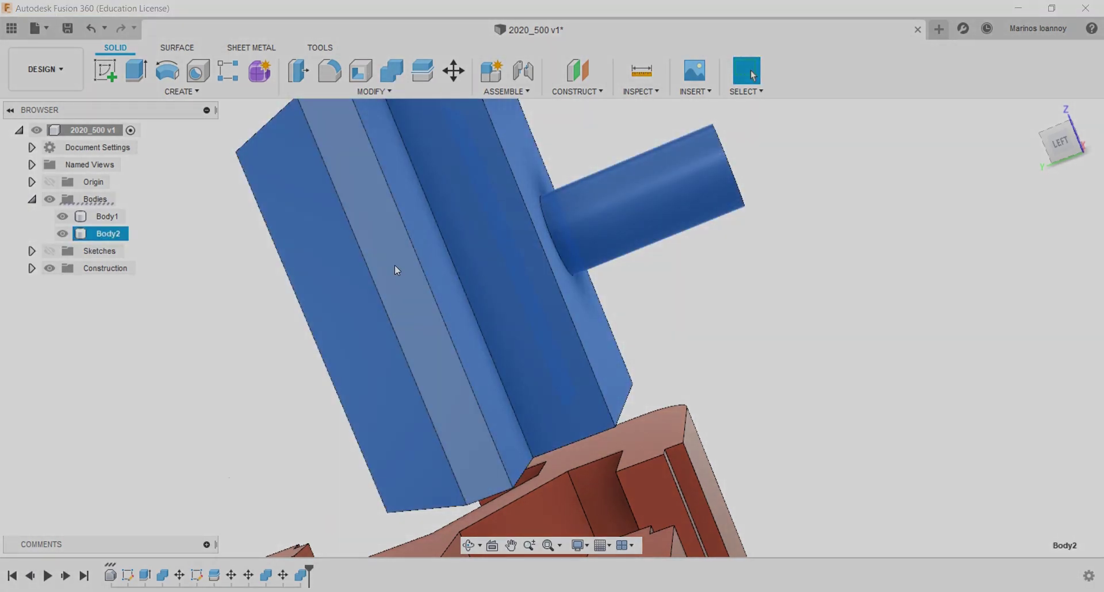
{"action": "scroll", "coordinate": [394, 270], "scroll_direction": "down", "scroll_amount": 4}
{"action": "mouse_move", "coordinate": [1072, 143]}
{"action": "left_mouse_down"}
{"action": "mouse_move", "coordinate": [1050, 167]}
{"action": "mouse_move", "coordinate": [1057, 155]}
{"action": "left_mouse_up"}
{"action": "left_click", "coordinate": [744, 189]}
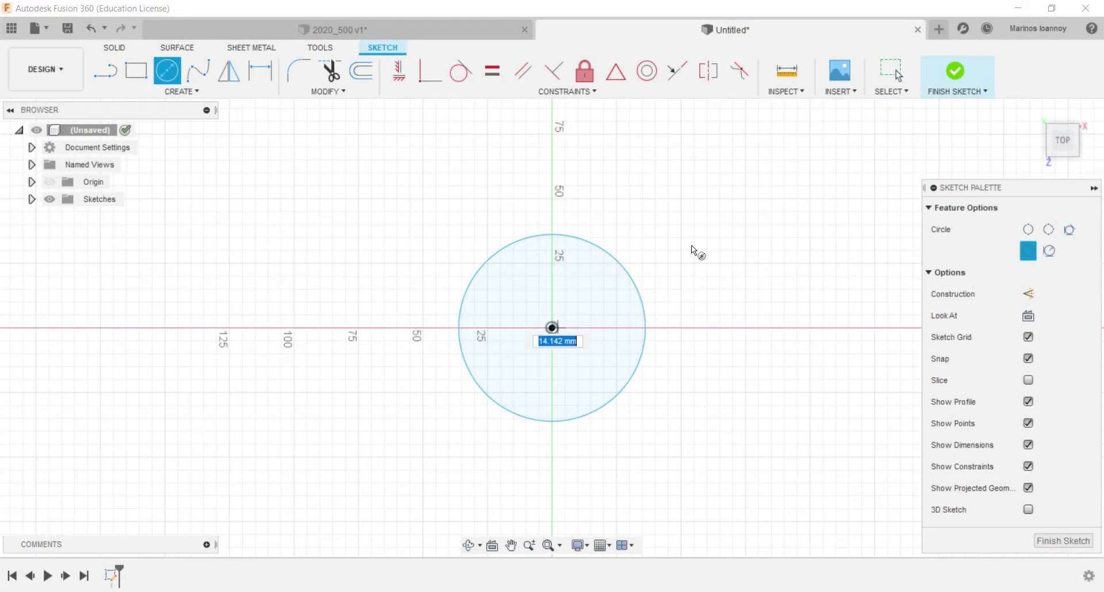
Sketch three construction circles concentric with the solid circle and a vertical construction line from the outermost circle to the centre
{"action": "key", "text": "x"}
{"action": "left_click", "coordinate": [646, 235]}
{"action": "left_click", "coordinate": [552, 328]}
{"action": "left_click", "coordinate": [662, 438]}
{"action": "left_click", "coordinate": [651, 241]}
{"action": "key", "text": "l"}
{"action": "left_click", "coordinate": [552, 154]}
{"action": "left_click", "coordinate": [552, 328]}
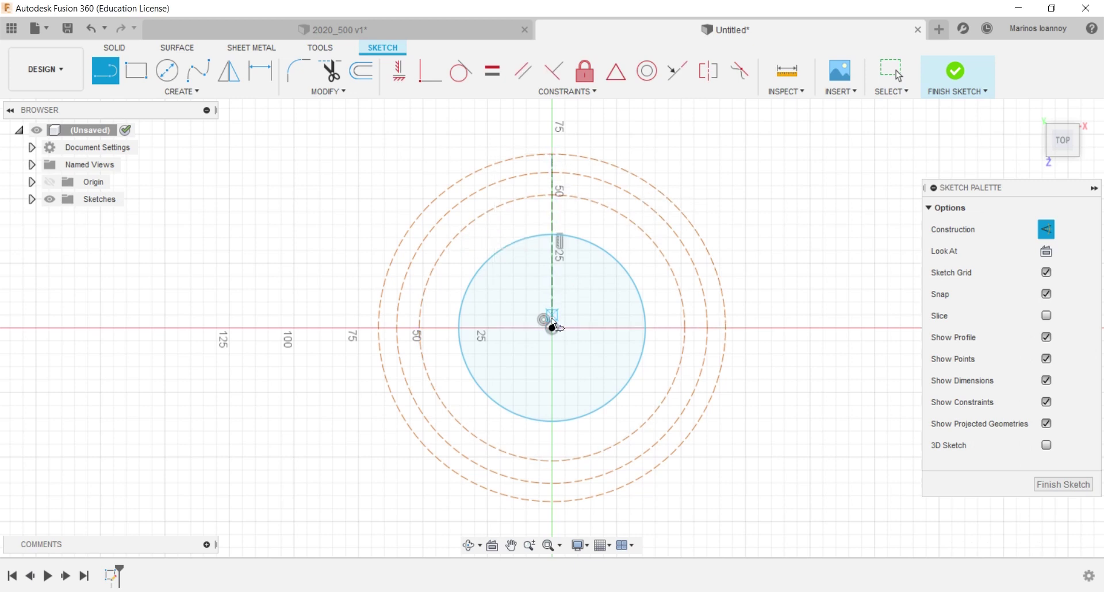
Draw two angled construction lines from the circle centre and dimension them at 14° and 10° from the vertical line
{"action": "left_click", "coordinate": [627, 216]}
{"action": "scroll", "coordinate": [626, 215], "scroll_direction": "up", "scroll_amount": 3}
{"action": "key", "text": "d"}
{"action": "left_click", "coordinate": [539, 199]}
{"action": "left_click", "coordinate": [511, 268]}
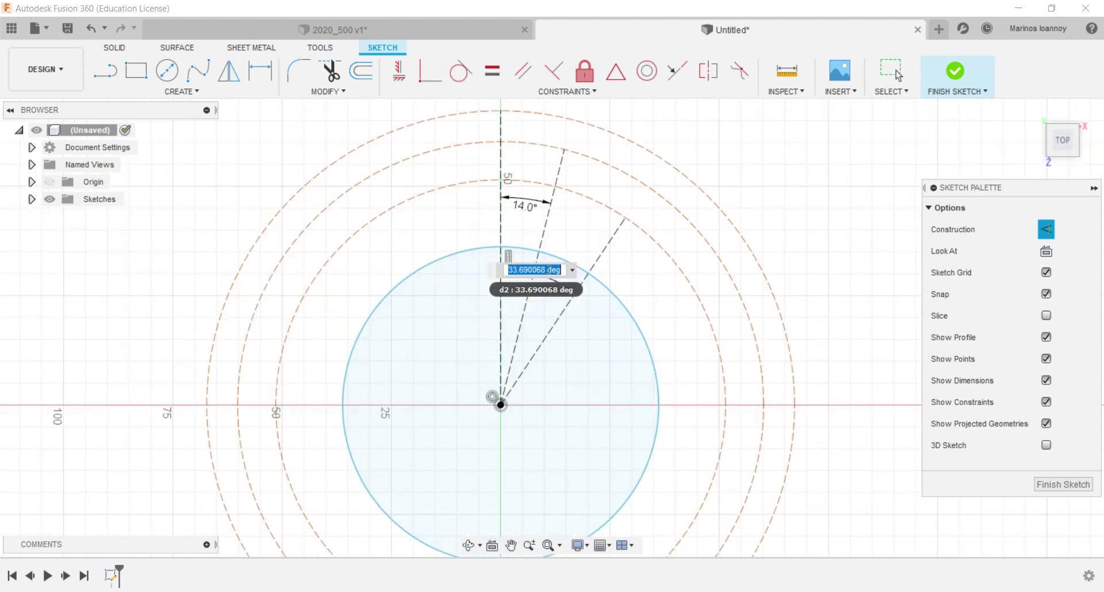
{"action": "type", "text": "10"}
{"action": "key", "text": "Return"}
Add another concentric construction circle and a third angled construction line dimensioned at 7° from the vertical line
{"action": "key", "text": "c"}
{"action": "left_click", "coordinate": [501, 221]}
{"action": "scroll", "coordinate": [501, 224], "scroll_direction": "up", "scroll_amount": 2}
{"action": "key", "text": "l"}
{"action": "left_click", "coordinate": [500, 470]}
{"action": "left_click", "coordinate": [586, 234]}
{"action": "type", "text": "d"}
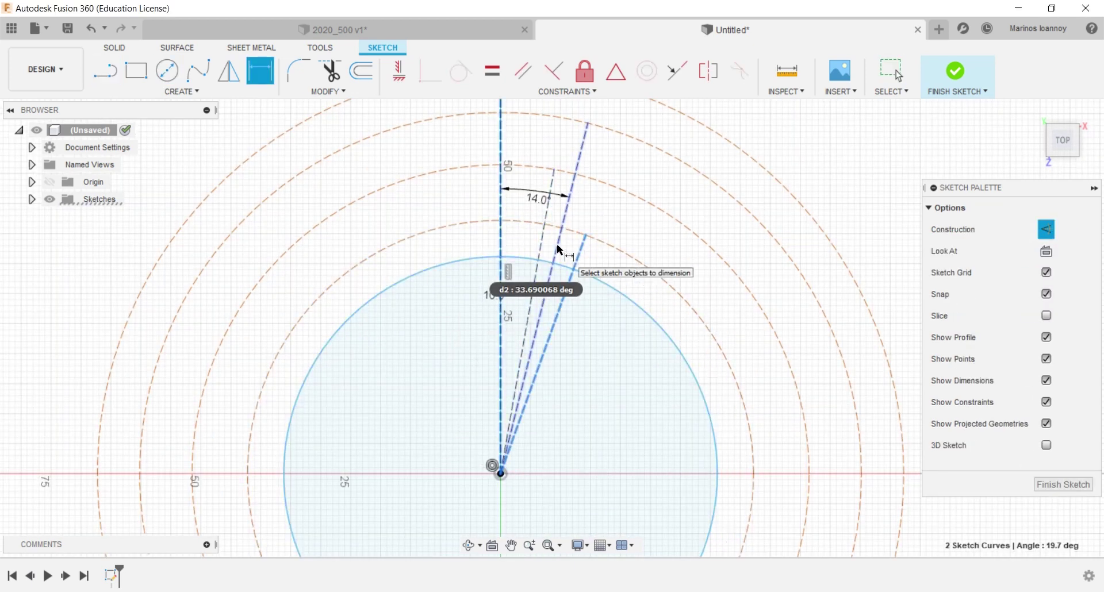
{"action": "type", "text": "7"}
{"action": "key", "text": "Return"}
{"action": "left_click", "coordinate": [198, 70]}
{"action": "key", "text": "x"}
{"action": "left_click", "coordinate": [531, 247]}
{"action": "left_click", "coordinate": [562, 177]}
{"action": "left_click", "coordinate": [607, 115]}
{"action": "scroll", "coordinate": [508, 192], "scroll_direction": "down", "scroll_amount": 2}
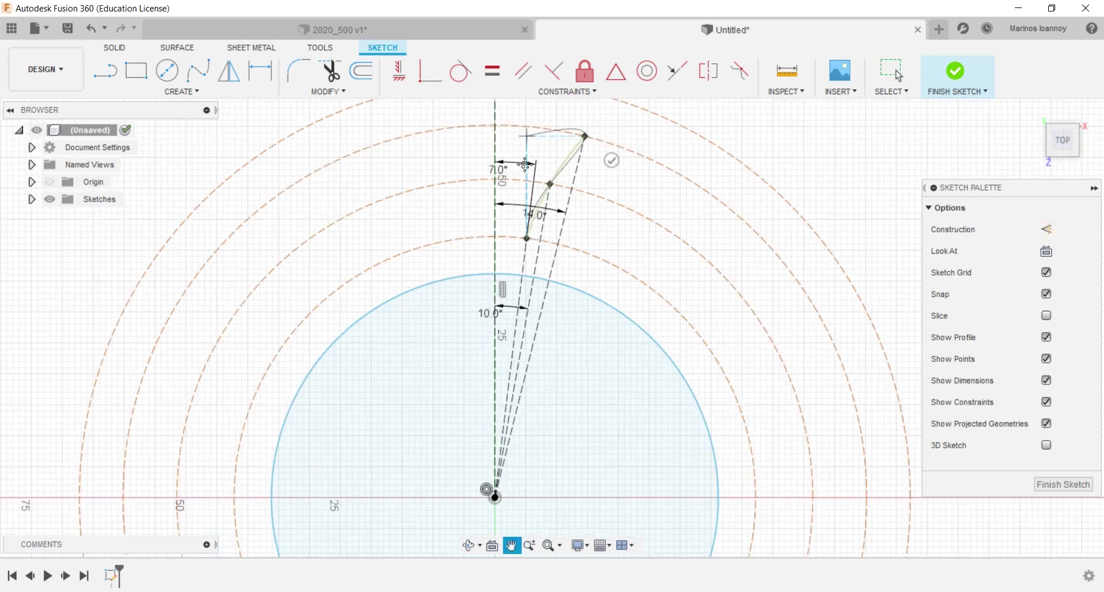
{"action": "key", "text": "Escape"}
Change the construction line angles: the 14° dimension to 11°, the 10° dimension to 14° and the 7° dimension to 12°
{"action": "double_click", "coordinate": [539, 229]}
{"action": "type", "text": "11"}
{"action": "key", "text": "Return"}
{"action": "double_click", "coordinate": [433, 453]}
{"action": "type", "text": "14"}
{"action": "key", "text": "Return"}
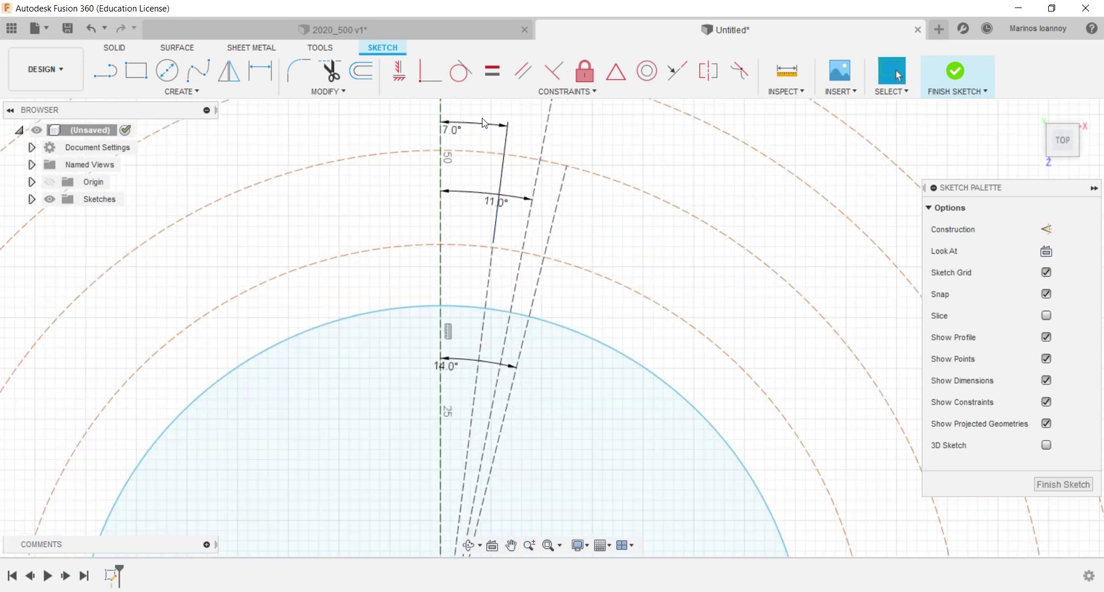
{"action": "double_click", "coordinate": [459, 130]}
{"action": "type", "text": "12"}
Draw a fit point spline across the construction circles, ending where the outermost circle meets the vertical line
{"action": "left_click", "coordinate": [198, 71]}
{"action": "left_click", "coordinate": [521, 248]}
{"action": "scroll", "coordinate": [461, 374], "scroll_direction": "down", "scroll_amount": 2}
{"action": "left_click", "coordinate": [535, 208]}
{"action": "left_click", "coordinate": [524, 114]}
{"action": "scroll", "coordinate": [494, 363], "scroll_direction": "down", "scroll_amount": 2}
{"action": "left_click", "coordinate": [435, 131]}
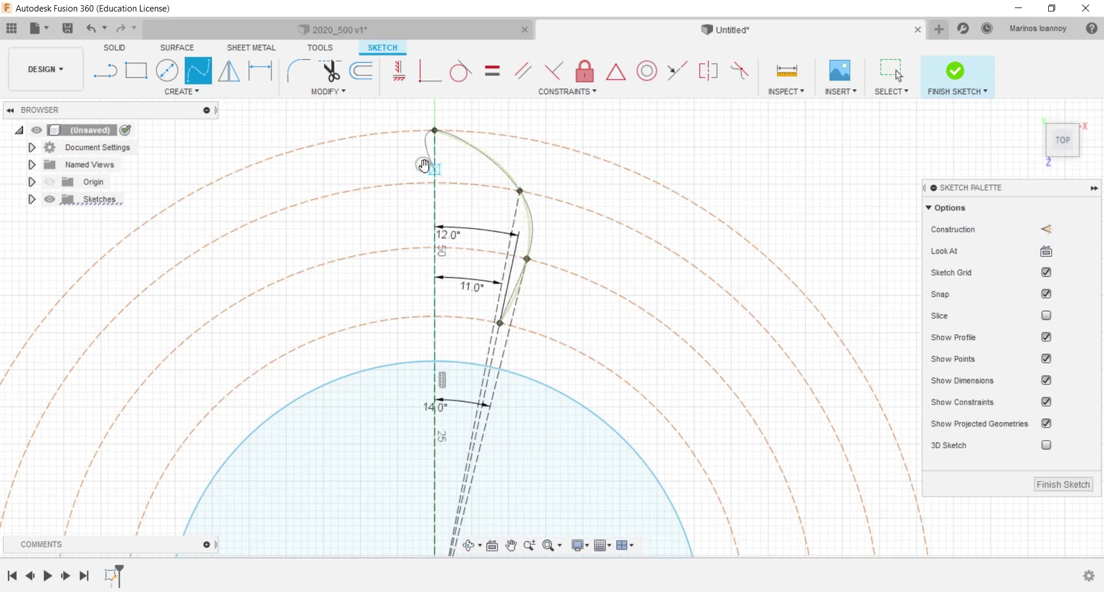
{"action": "key", "text": "Escape"}
Set the 11° construction line angle to 7°
{"action": "scroll", "coordinate": [449, 112], "scroll_direction": "up", "scroll_amount": 2}
{"action": "double_click", "coordinate": [514, 312]}
{"action": "type", "text": "1"}
{"action": "middle_click_drag", "start_coordinate": [516, 399], "coordinate": [524, 324]}
{"action": "double_click", "coordinate": [507, 325]}
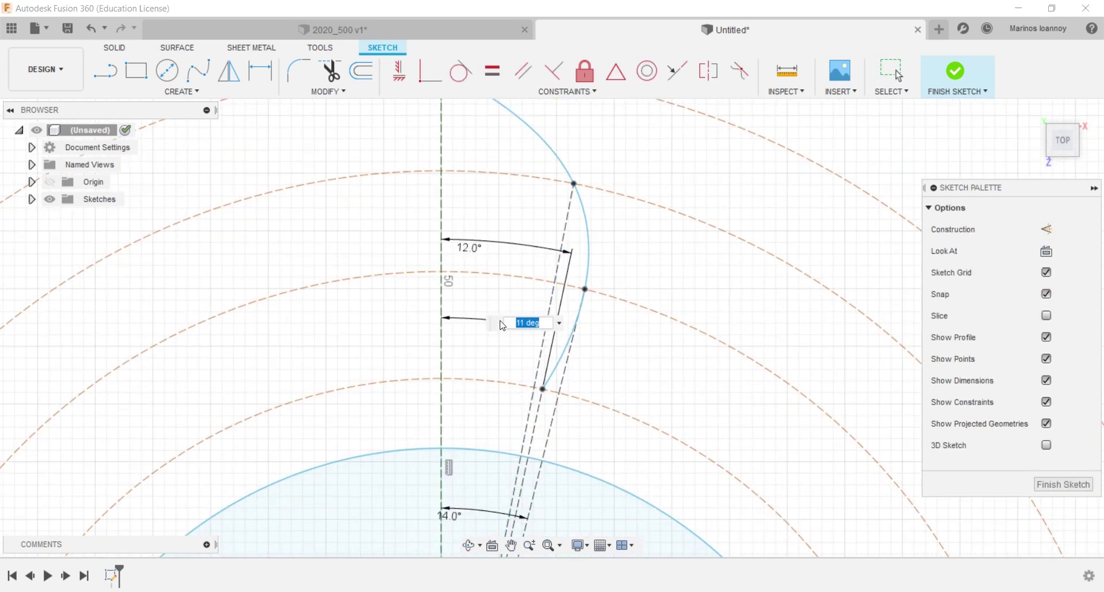
{"action": "type", "text": "7"}
{"action": "key", "text": "Return"}
{"action": "scroll", "coordinate": [640, 288], "scroll_direction": "down", "scroll_amount": 2}
Undo the spline, the angle changes and the latest angled construction lines
{"action": "left_click", "coordinate": [94, 29]}
{"action": "left_click", "coordinate": [95, 29]}
{"action": "left_click", "coordinate": [95, 29]}
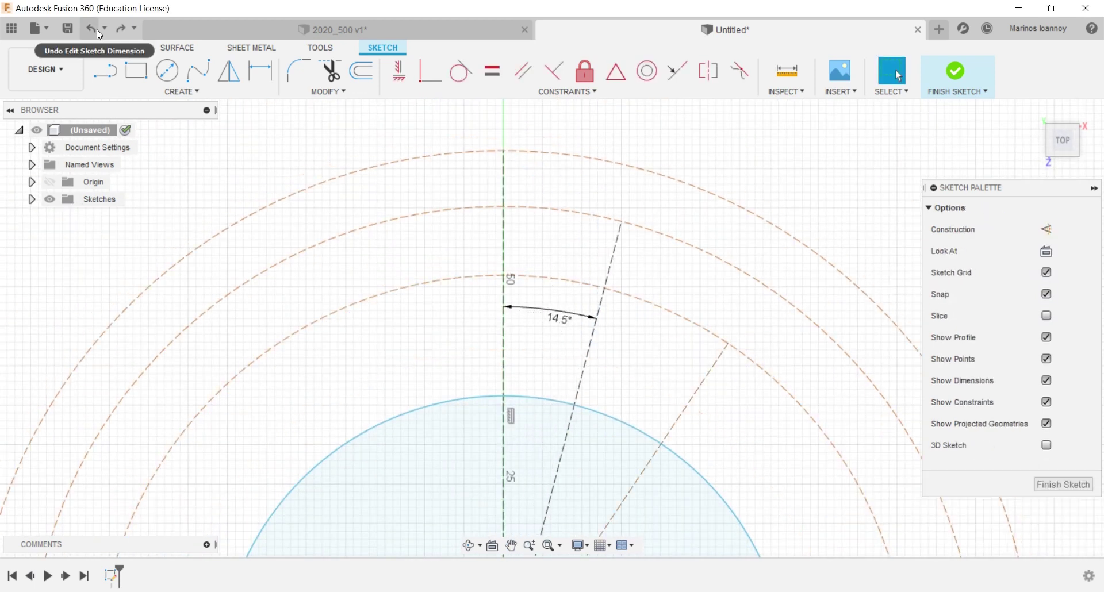
Draw a fit point spline from the solid circle through the construction circles to the outermost one and reshape it by its fit points
{"action": "left_click", "coordinate": [589, 155]}
{"action": "key", "text": "Escape"}
{"action": "scroll", "coordinate": [612, 310], "scroll_direction": "up", "scroll_amount": 3}
{"action": "left_click_drag", "start_coordinate": [609, 323], "coordinate": [629, 326]}
{"action": "scroll", "coordinate": [422, 476], "scroll_direction": "down", "scroll_amount": 1}
{"action": "left_click_drag", "start_coordinate": [584, 198], "coordinate": [603, 202]}
{"action": "left_click", "coordinate": [89, 28]}
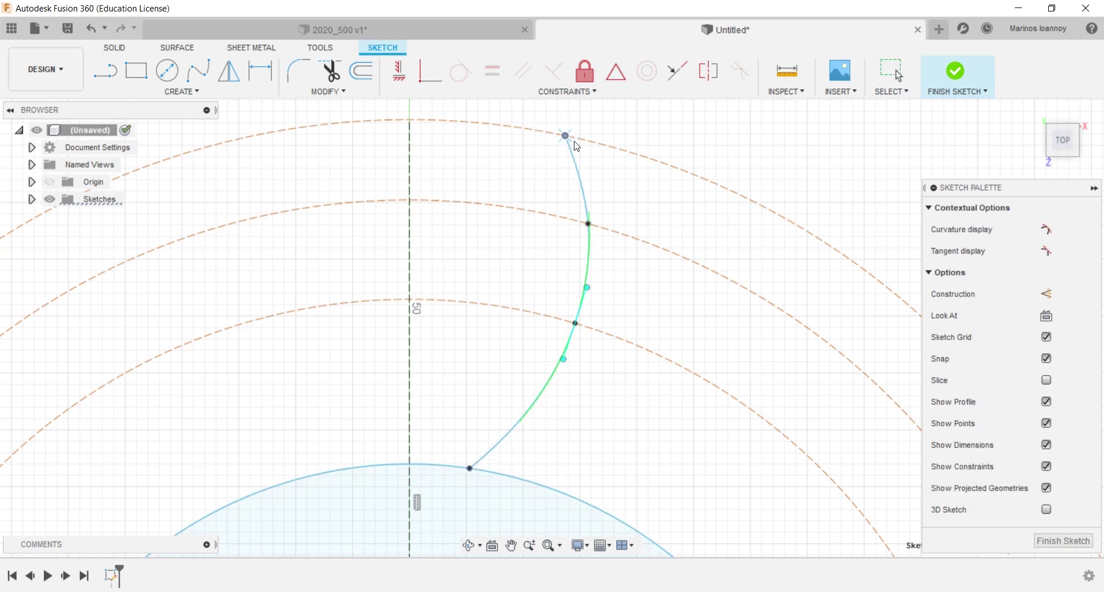
{"action": "left_click", "coordinate": [573, 138]}
{"action": "left_click_drag", "start_coordinate": [539, 313], "coordinate": [521, 378]}
Convert the outermost circle and the vertical construction line to normal sketch geometry
{"action": "key", "text": "x"}
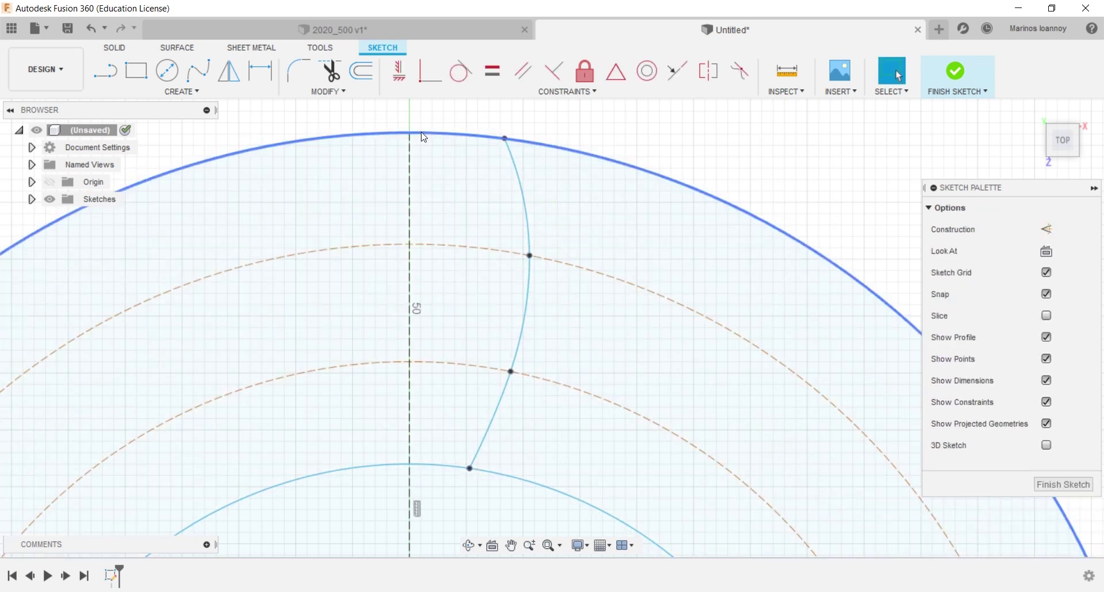
{"action": "left_click", "coordinate": [401, 161]}
{"action": "left_click", "coordinate": [412, 190]}
{"action": "left_click", "coordinate": [410, 193]}
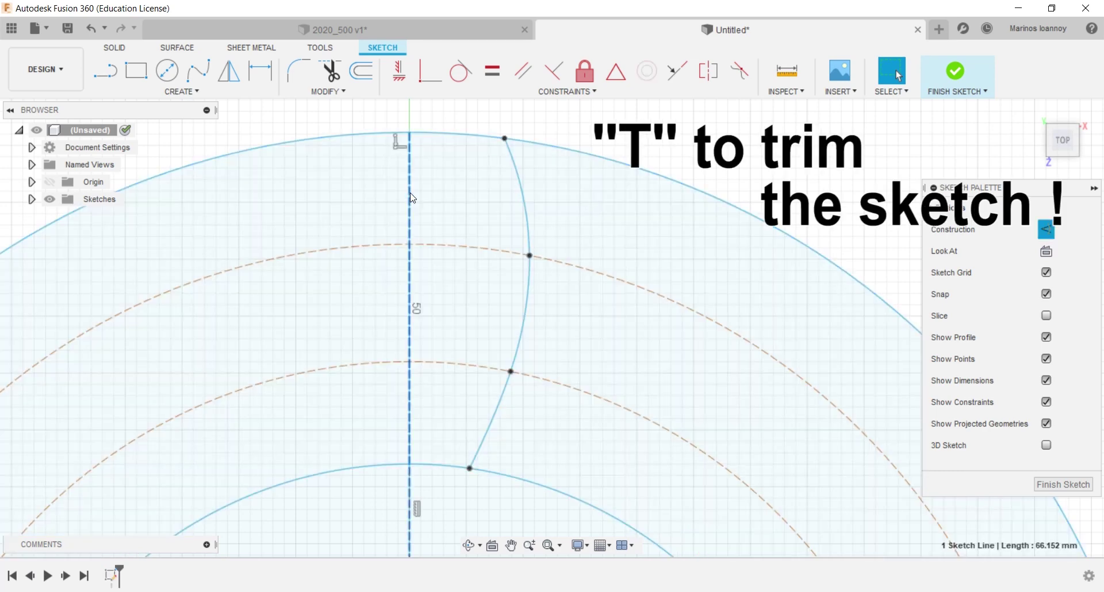
{"action": "key", "text": "x"}
Trim the outermost circle down to the arc between the vertical line and the spline
{"action": "left_click", "coordinate": [332, 146]}
{"action": "key", "text": "t"}
{"action": "left_click", "coordinate": [362, 143]}
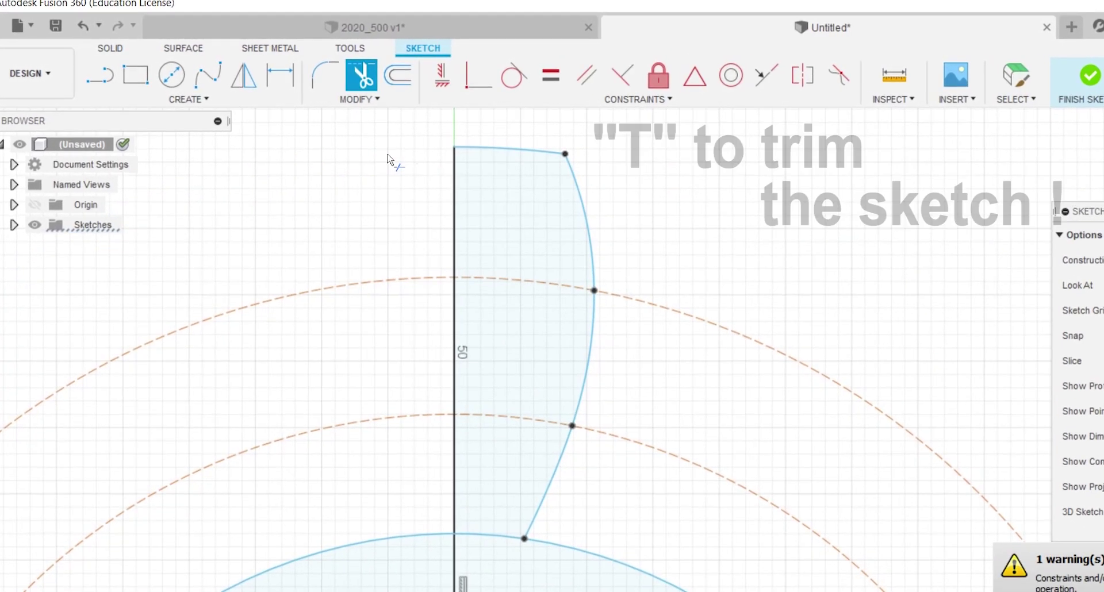
Mirror the spline and the outer arc about the vertical centre line
{"action": "left_click", "coordinate": [193, 104]}
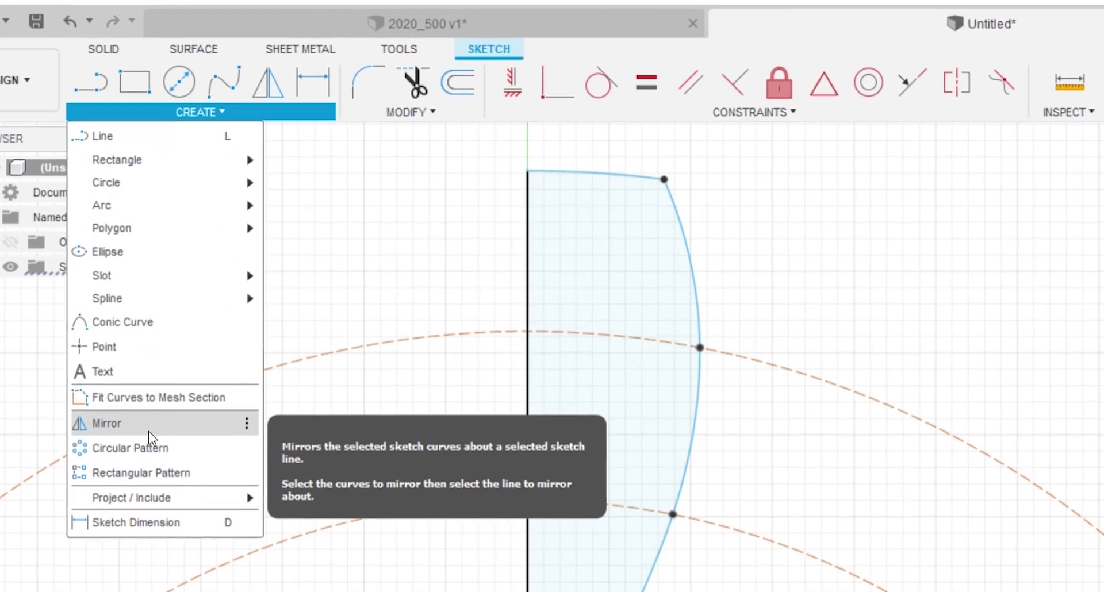
{"action": "left_click", "coordinate": [148, 425]}
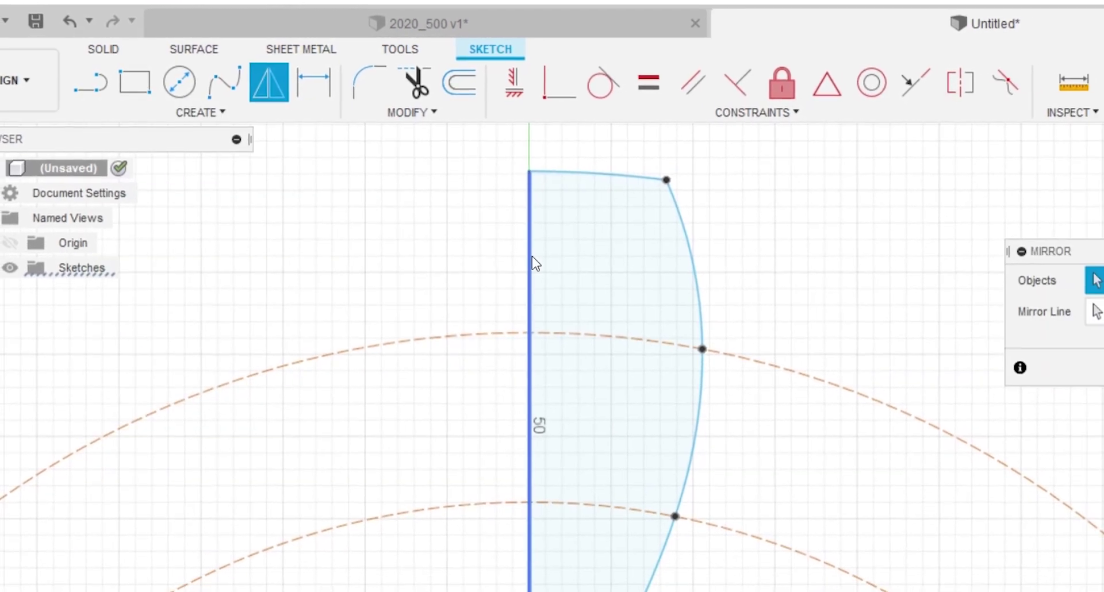
{"action": "left_click", "coordinate": [528, 261]}
{"action": "left_click", "coordinate": [480, 239]}
{"action": "left_click", "coordinate": [618, 241]}
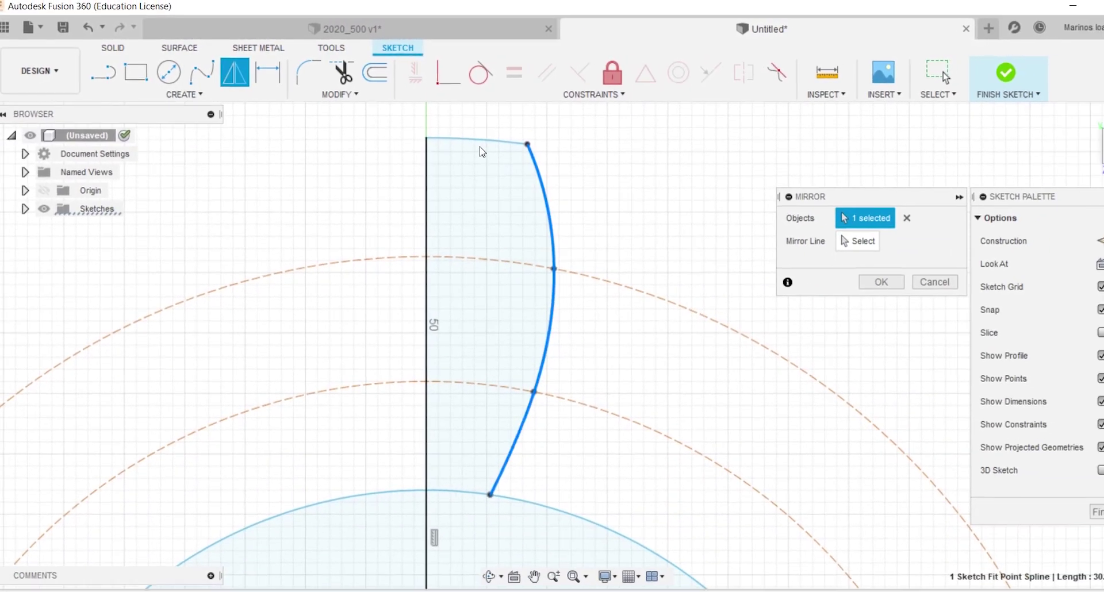
{"action": "left_click", "coordinate": [543, 159]}
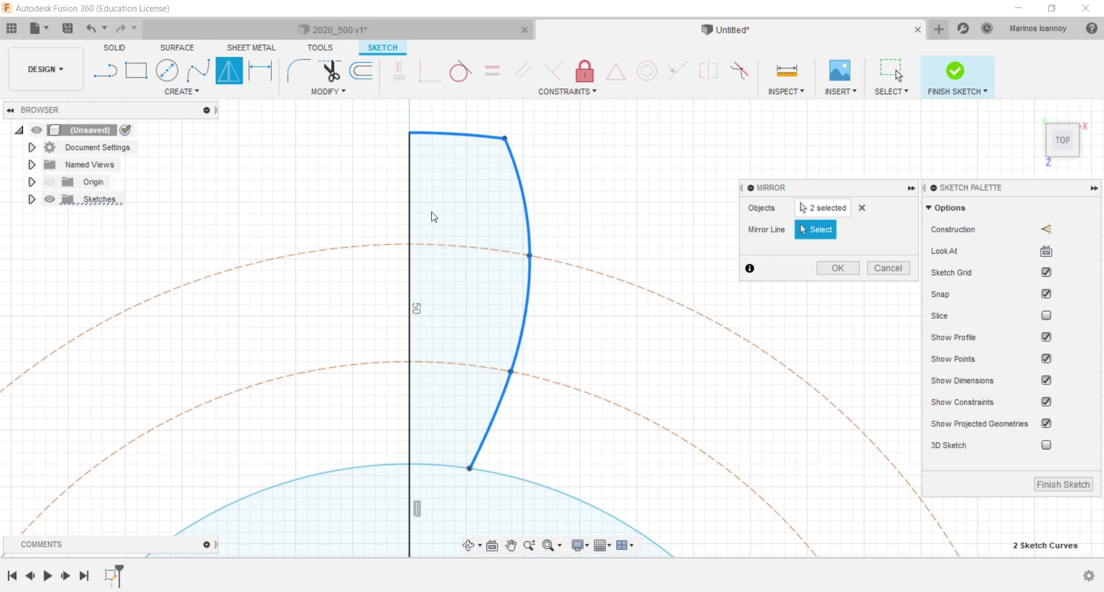
{"action": "left_click", "coordinate": [837, 270]}
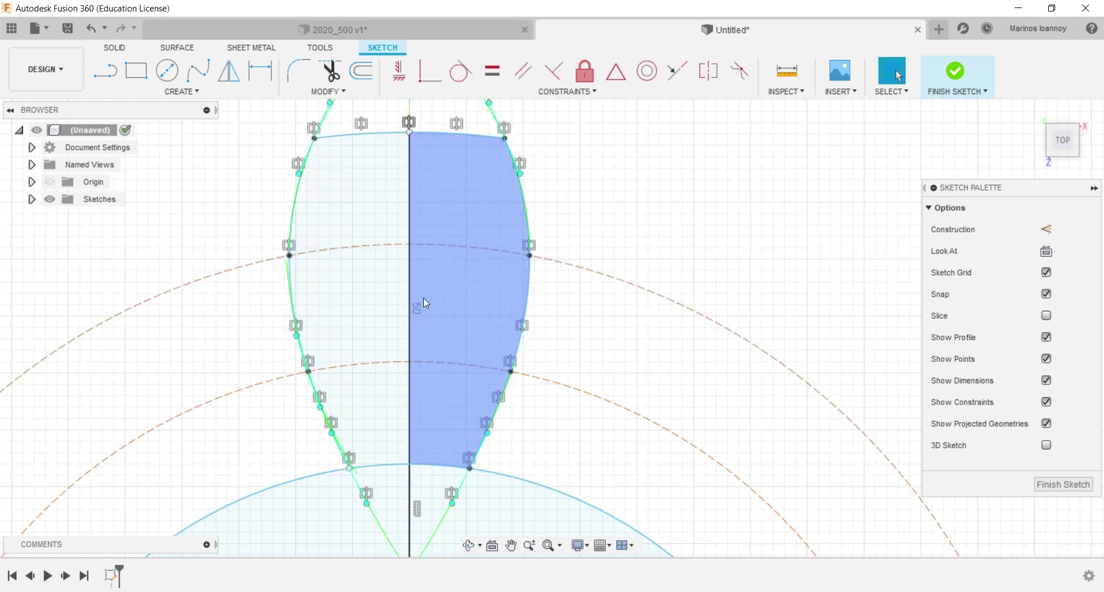
Trim away the part of the vertical centre line that lies inside the mirrored blade profile
{"action": "key", "text": "t"}
{"action": "left_click", "coordinate": [410, 270]}
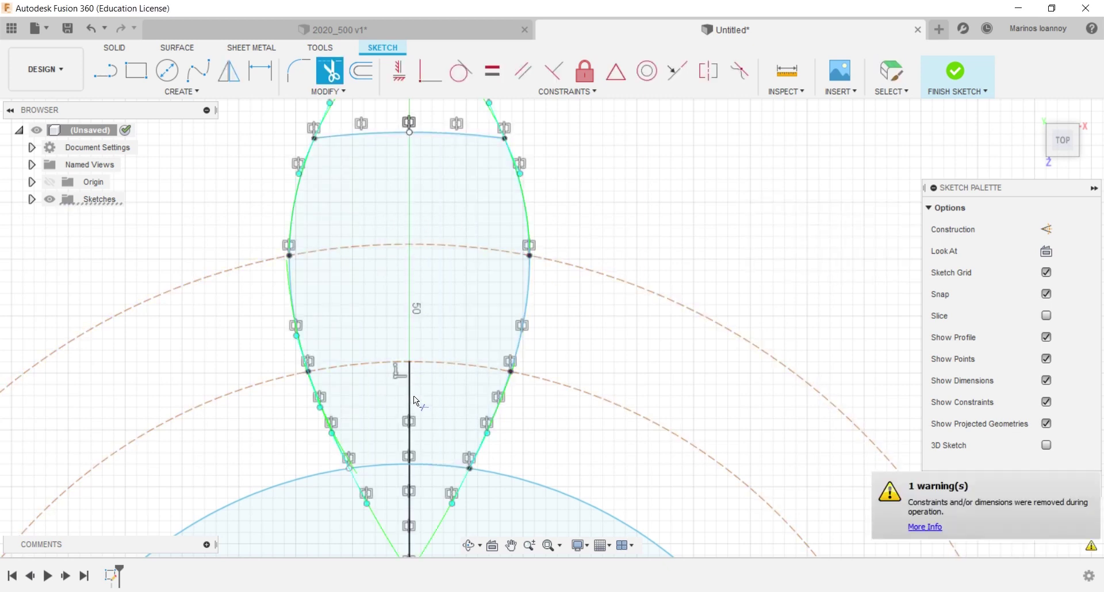
{"action": "left_click", "coordinate": [409, 417]}
{"action": "key", "text": "Escape"}
Extrude the closed blade profile 6 mm as a new body
{"action": "left_click", "coordinate": [412, 364]}
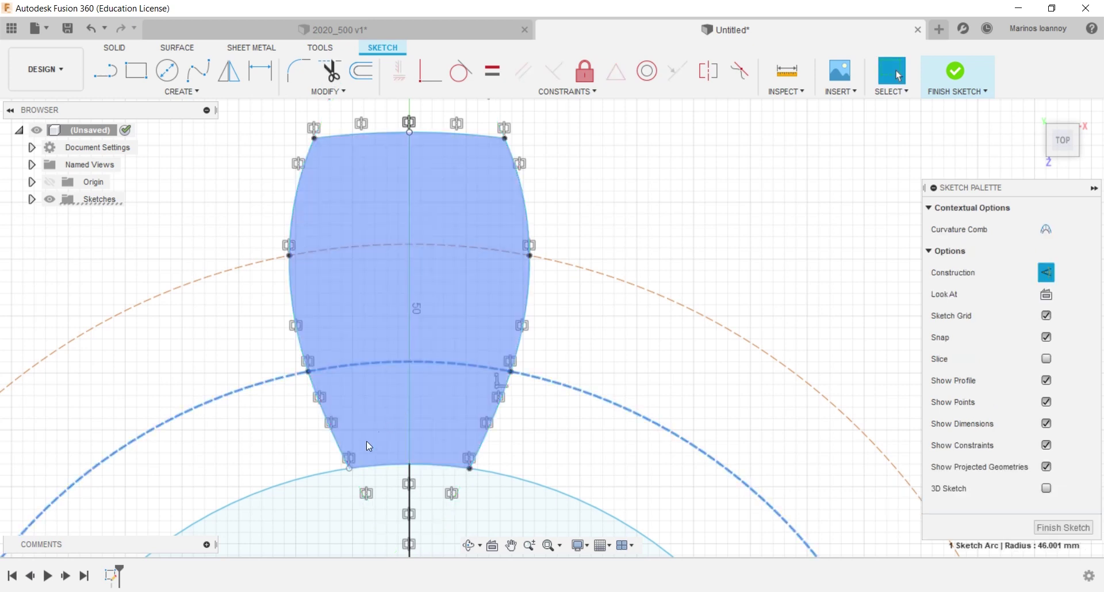
{"action": "left_click", "coordinate": [363, 450]}
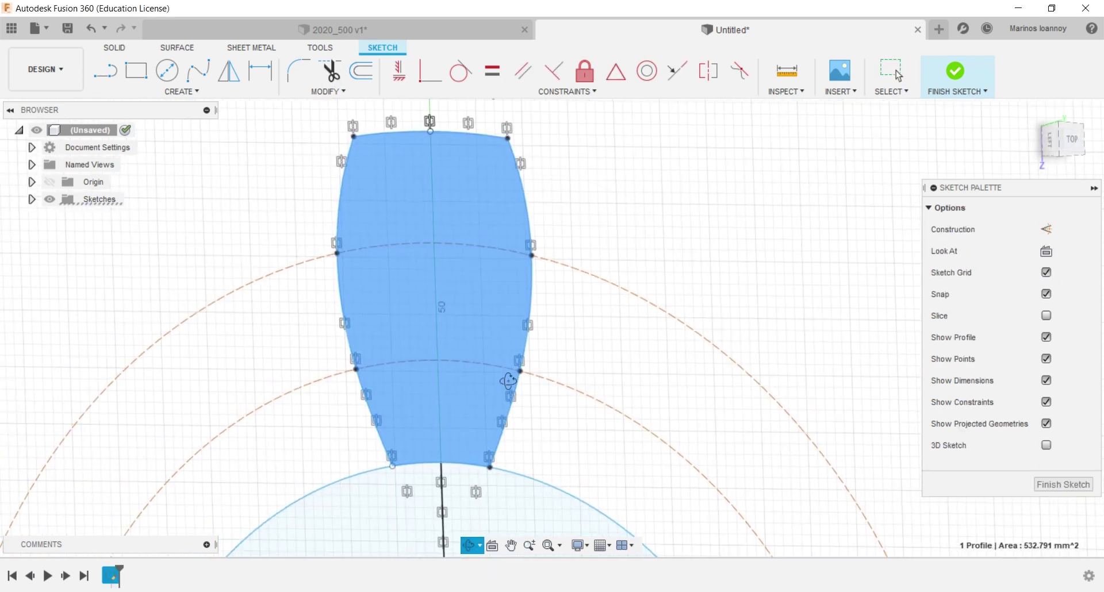
{"action": "key", "text": "e"}
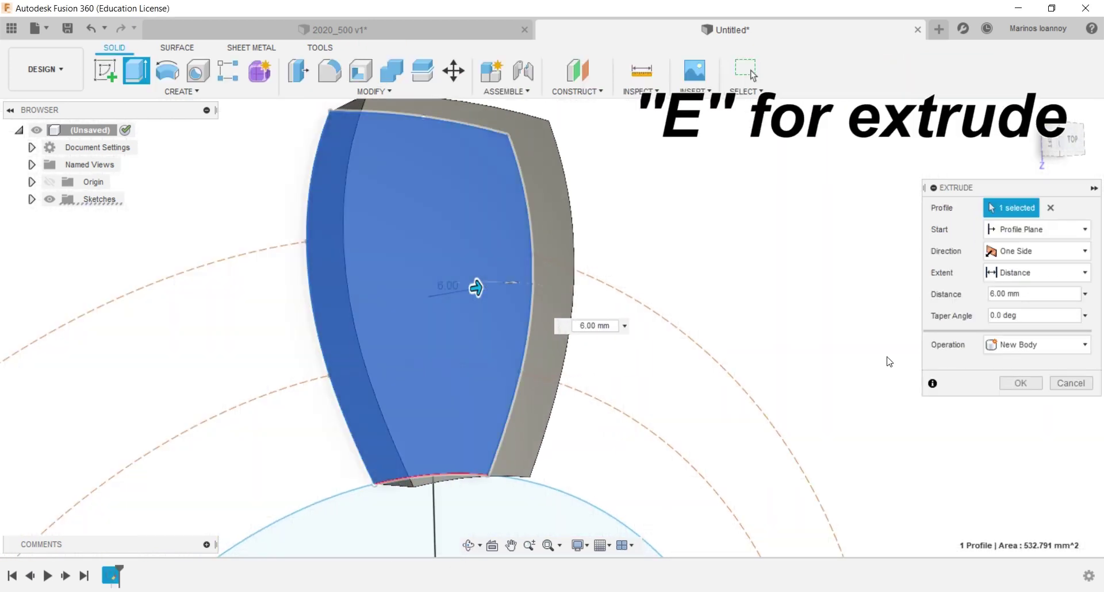
{"action": "left_click", "coordinate": [1012, 384]}
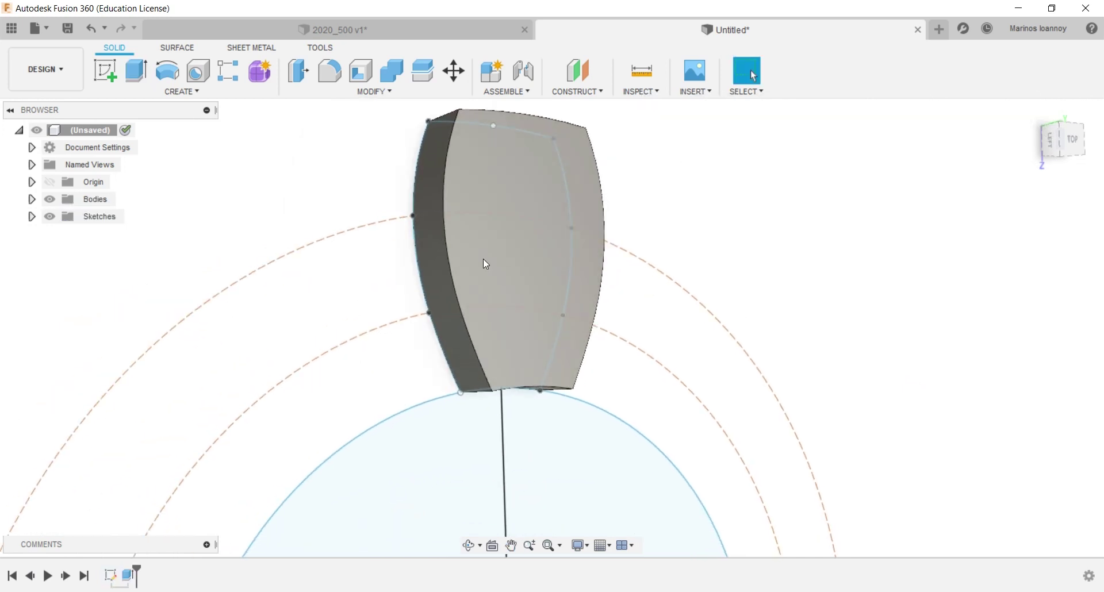
Set up a full circular pattern of the blade body, using the central circle as the axis
{"action": "left_click", "coordinate": [182, 92]}
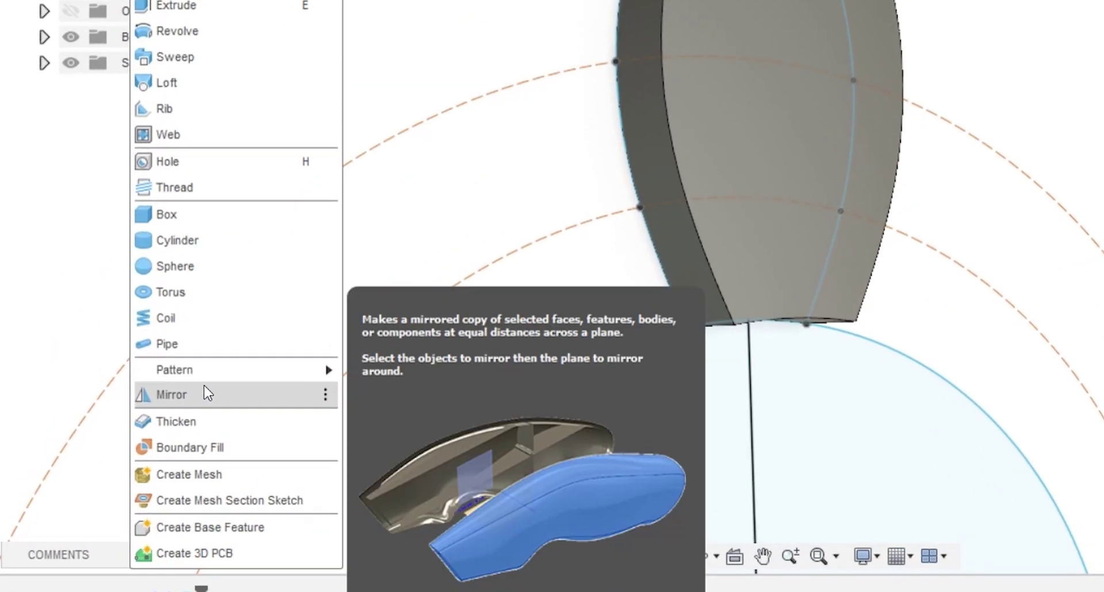
{"action": "mouse_move", "coordinate": [205, 376]}
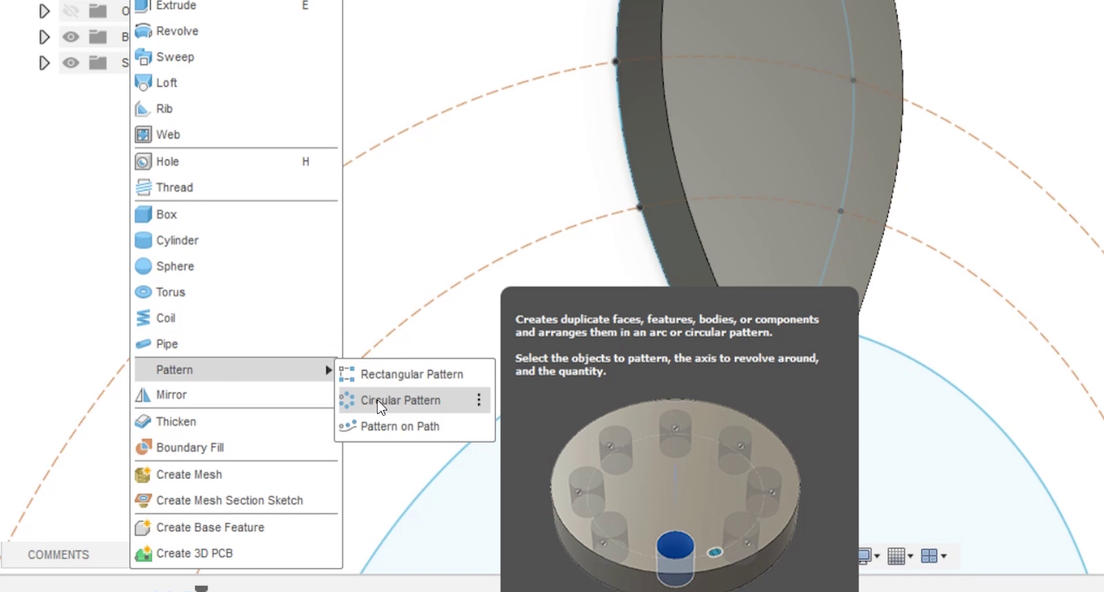
{"action": "left_click", "coordinate": [374, 403]}
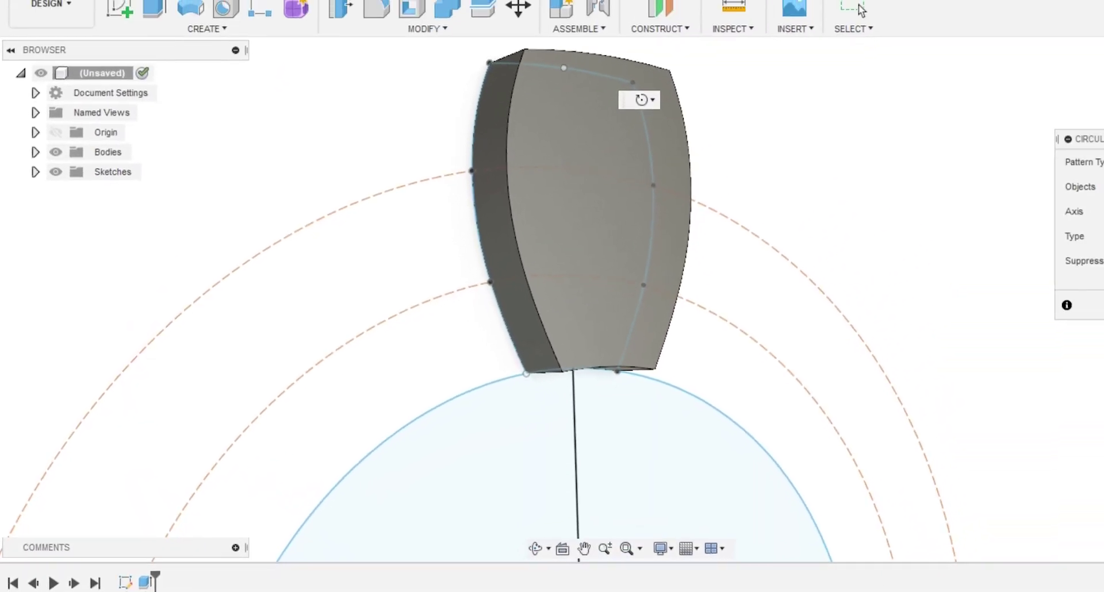
{"action": "left_click", "coordinate": [1053, 202]}
{"action": "left_click", "coordinate": [1041, 242]}
{"action": "left_click", "coordinate": [524, 199]}
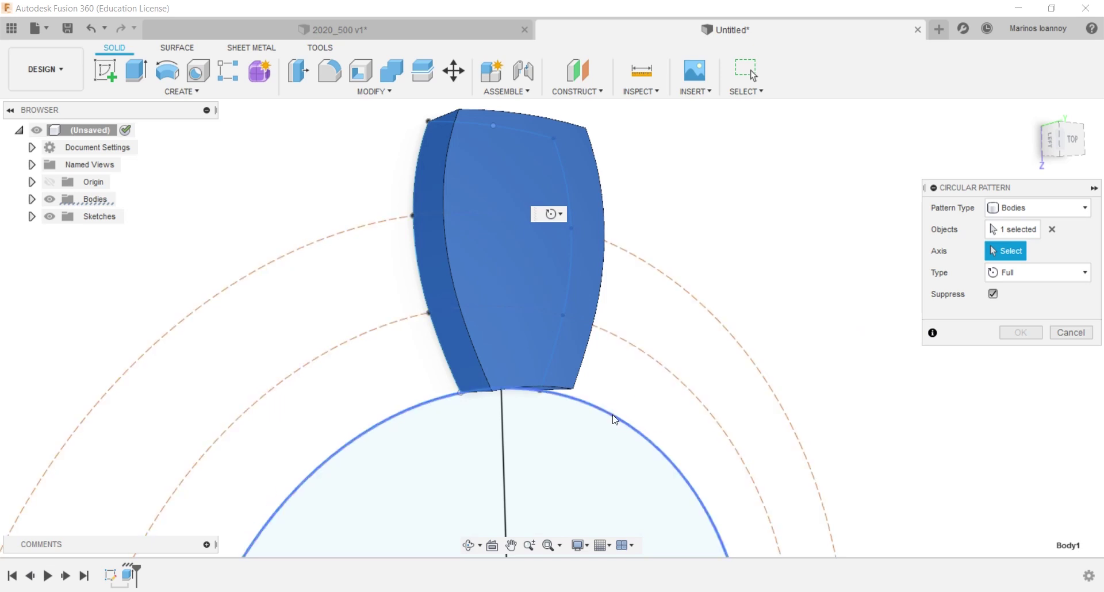
{"action": "left_click", "coordinate": [616, 421]}
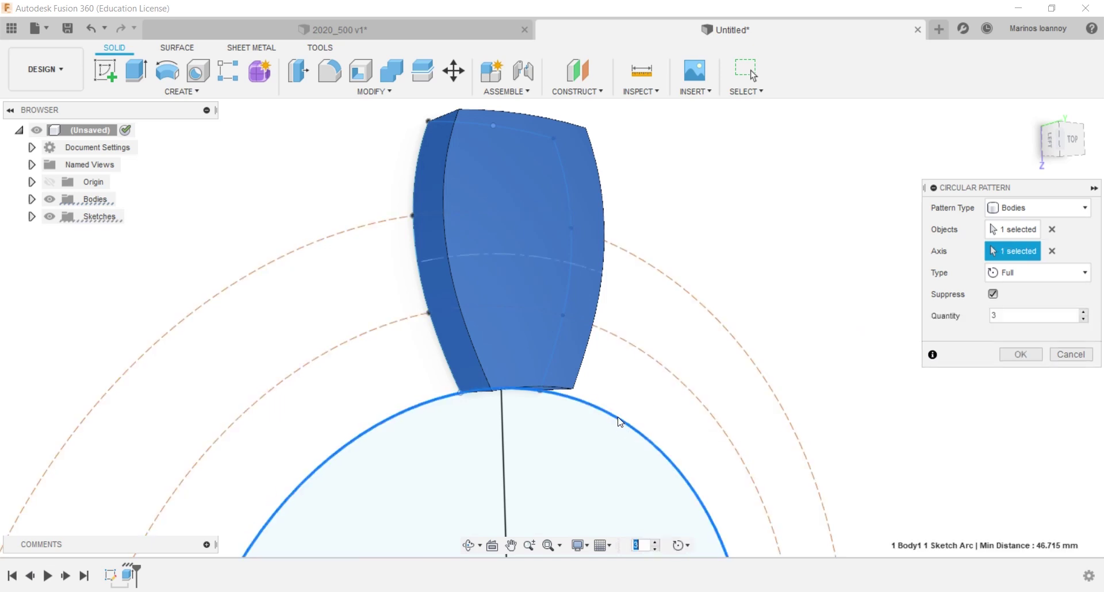
{"action": "scroll", "coordinate": [618, 420], "scroll_direction": "down", "scroll_amount": 3}
{"action": "middle_click_drag", "start_coordinate": [619, 399], "coordinate": [587, 235]}
{"action": "left_click", "coordinate": [1066, 144]}
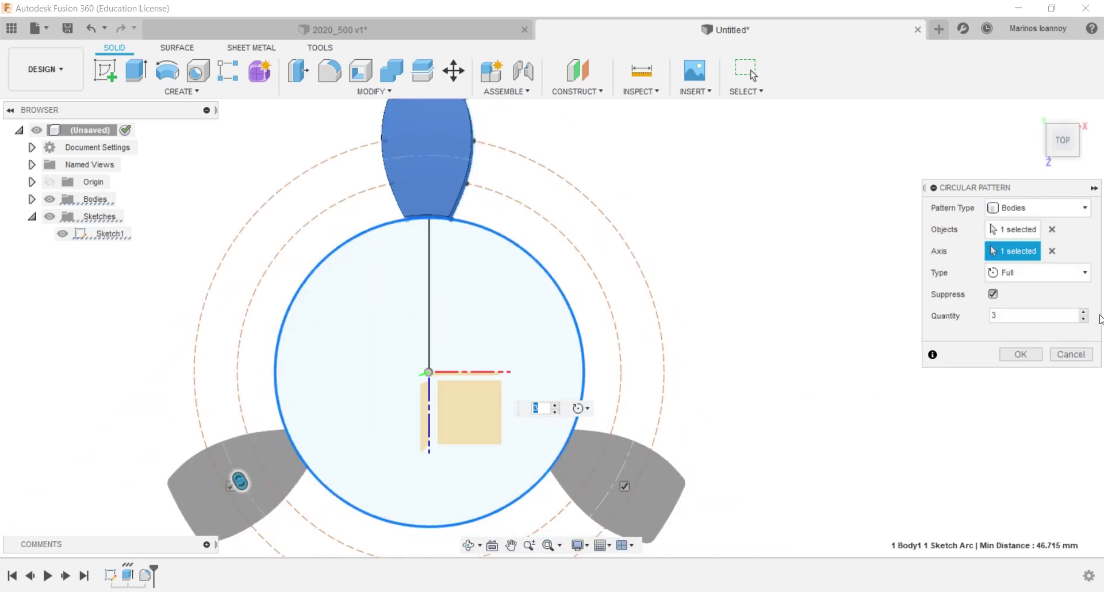
Set the blade pattern's quantity to 7 and create the pattern
{"action": "left_click", "coordinate": [1084, 314]}
{"action": "left_click", "coordinate": [1084, 313]}
{"action": "left_click", "coordinate": [1083, 314]}
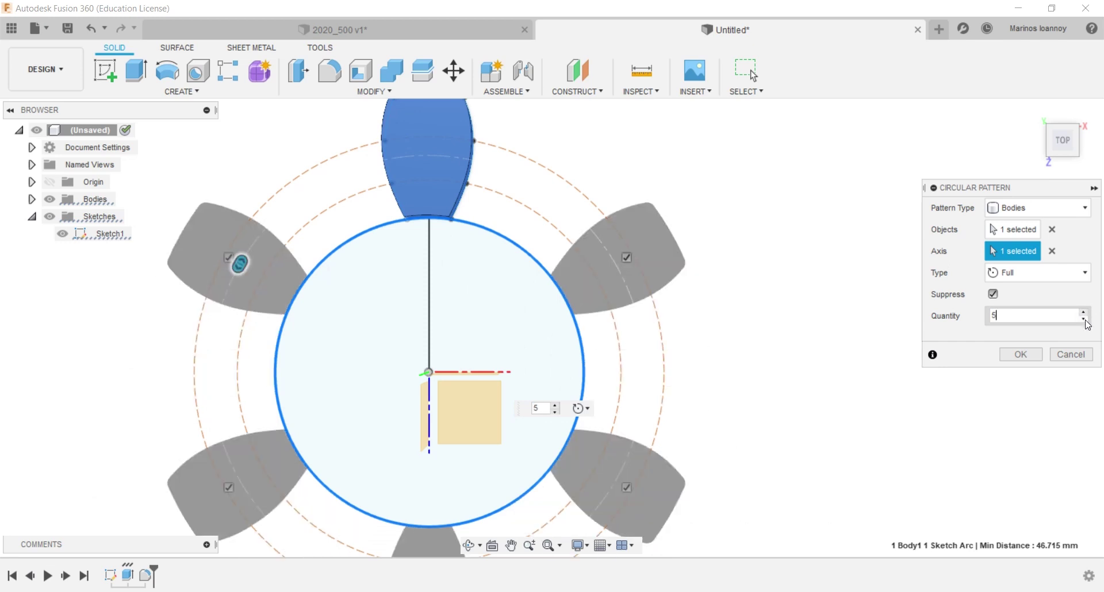
{"action": "left_click", "coordinate": [1085, 320]}
{"action": "left_click", "coordinate": [1085, 313]}
{"action": "left_click", "coordinate": [1085, 312]}
{"action": "left_click", "coordinate": [1084, 312]}
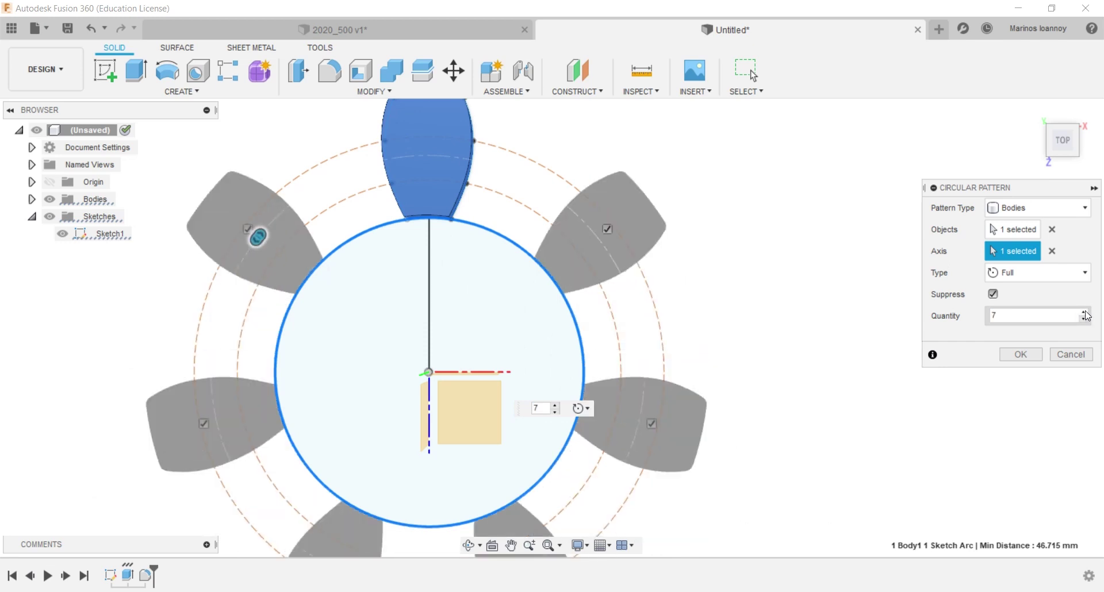
{"action": "left_click", "coordinate": [1084, 312]}
{"action": "left_click", "coordinate": [1084, 313]}
{"action": "left_click", "coordinate": [1085, 320]}
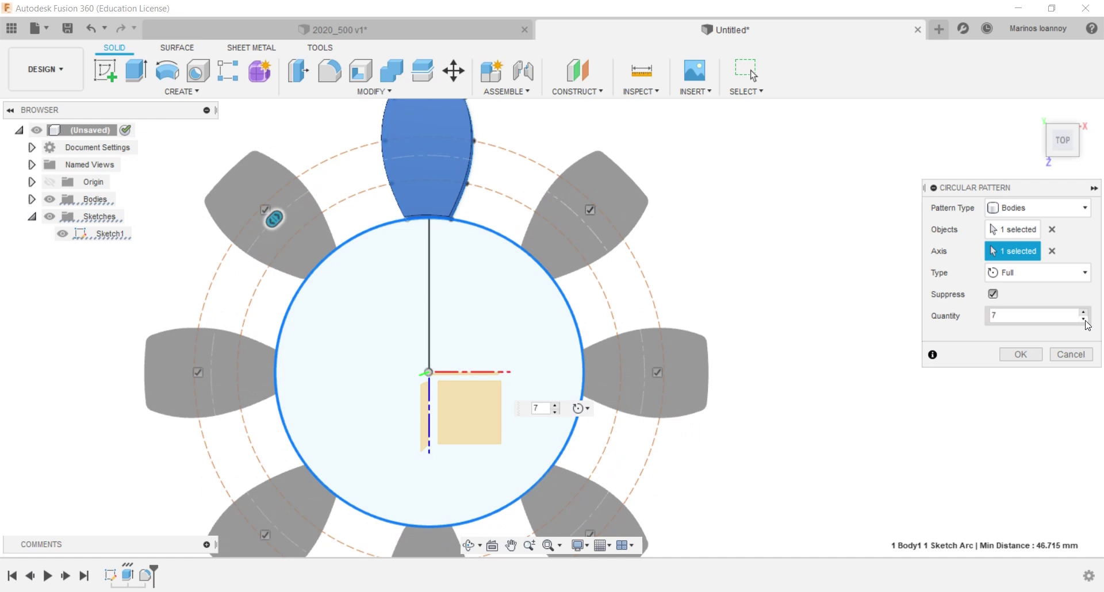
{"action": "left_click", "coordinate": [1085, 320]}
{"action": "left_click", "coordinate": [1020, 354]}
Extrude the central circle profile into a solid hub disc between the seven blades
{"action": "scroll", "coordinate": [744, 316], "scroll_direction": "down", "scroll_amount": 3}
{"action": "left_click", "coordinate": [515, 317]}
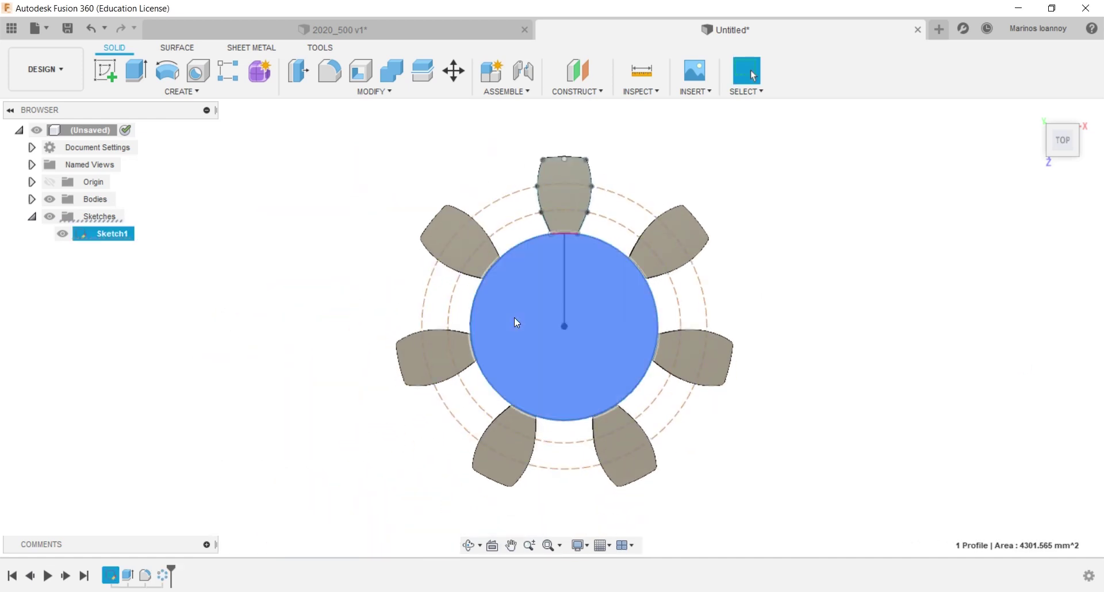
{"action": "key", "text": "e"}
{"action": "left_click", "coordinate": [1004, 386]}
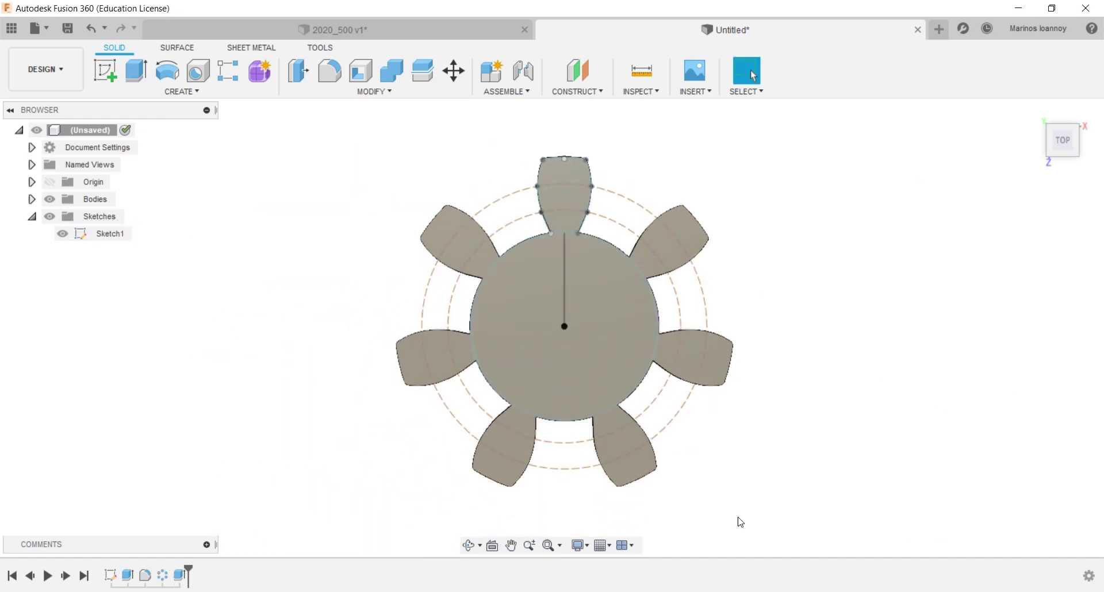
Hide Sketch1 so that only the solid hub and blades are displayed
{"action": "left_click", "coordinate": [469, 546]}
{"action": "left_click_drag", "start_coordinate": [506, 466], "coordinate": [494, 391]}
{"action": "left_click", "coordinate": [62, 234]}
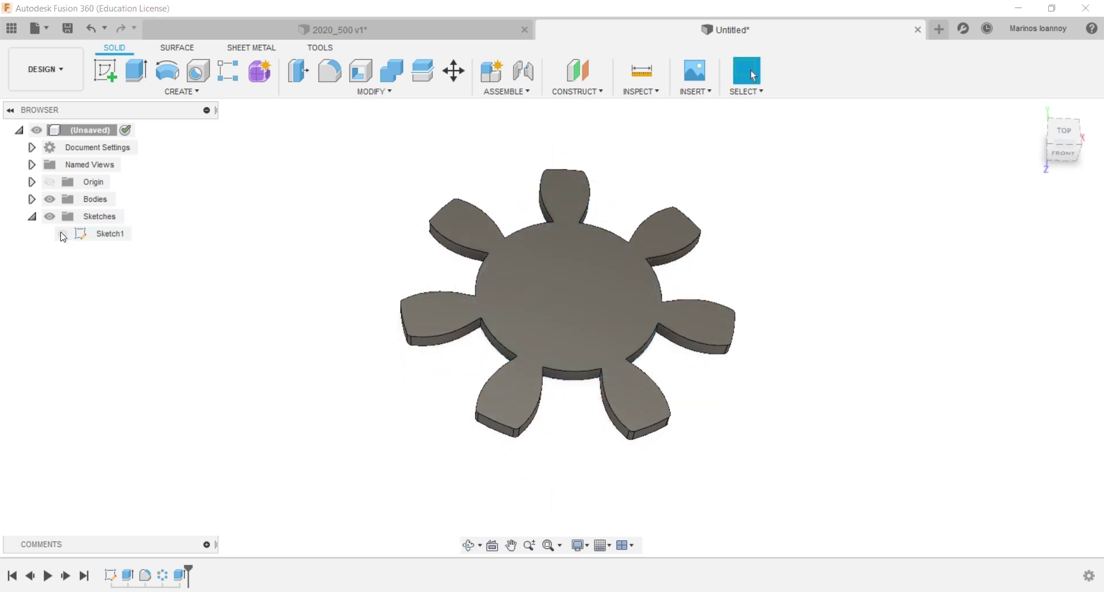